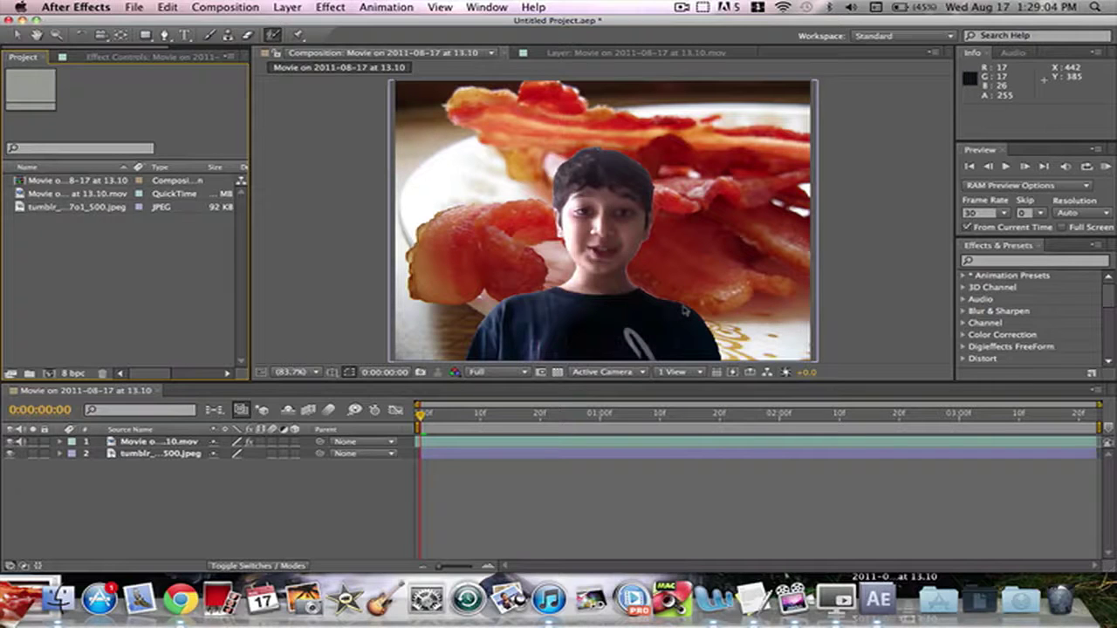
Build the 'Movie on 2011-08-17 at 13.11' composition from the webcam .mov in the Project panel.
{"action": "left_click", "coordinate": [165, 441]}
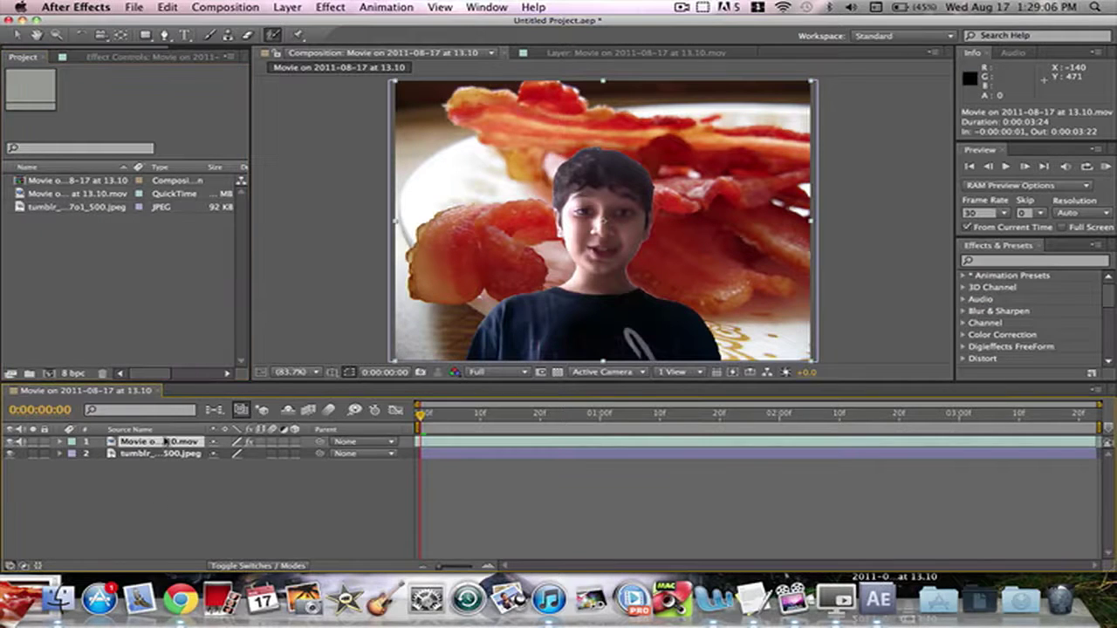
{"action": "left_click", "coordinate": [165, 454]}
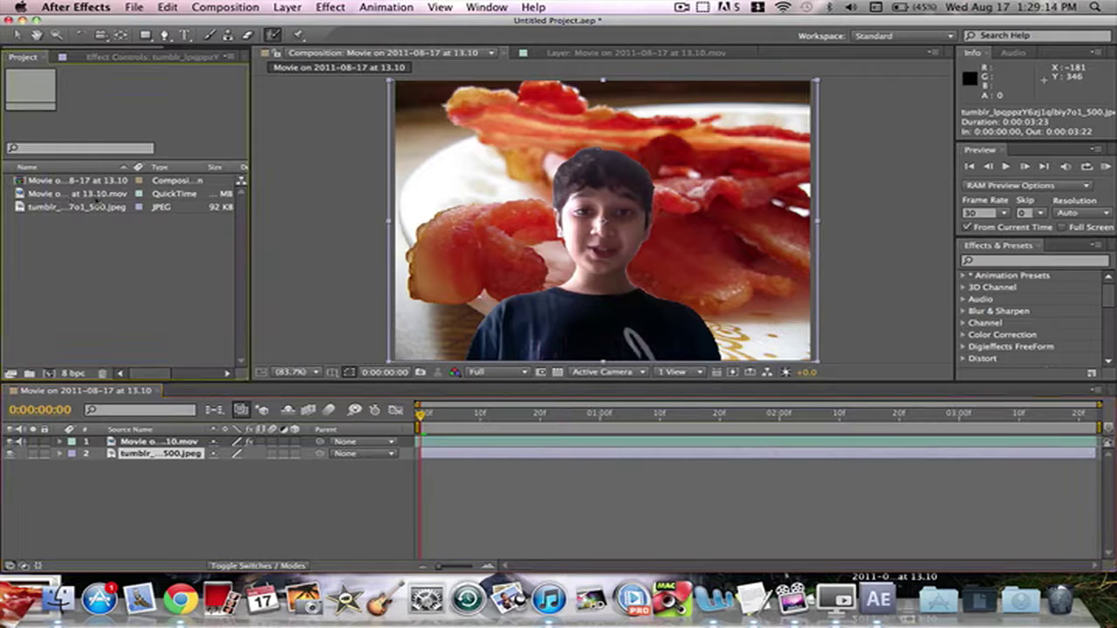
{"action": "left_click", "coordinate": [92, 195]}
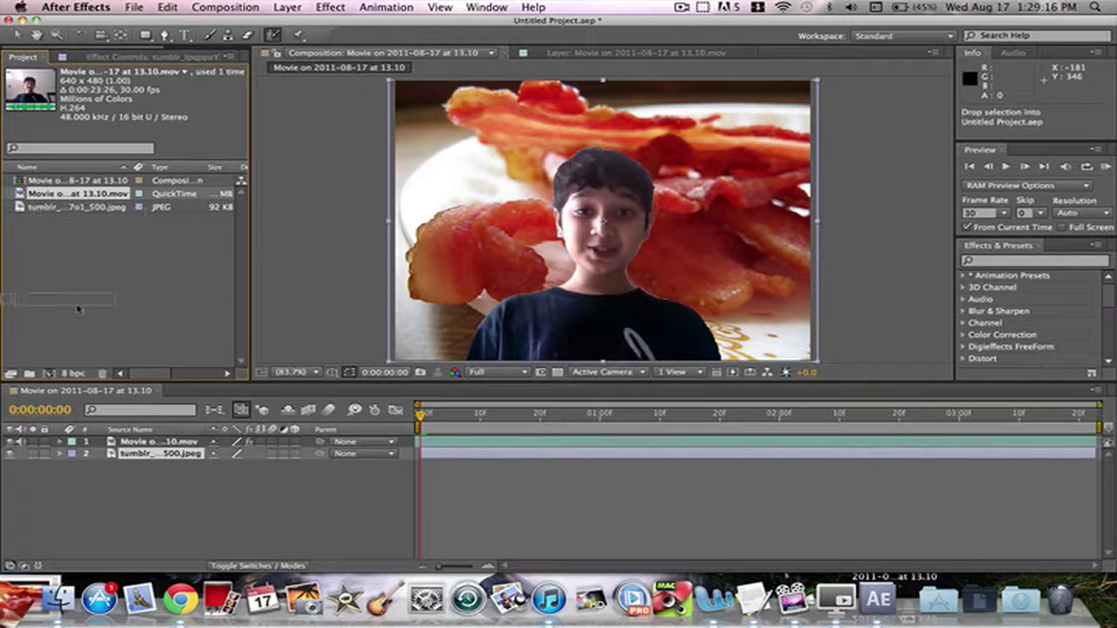
{"action": "left_click_drag", "start_coordinate": [50, 373], "coordinate": [50, 373]}
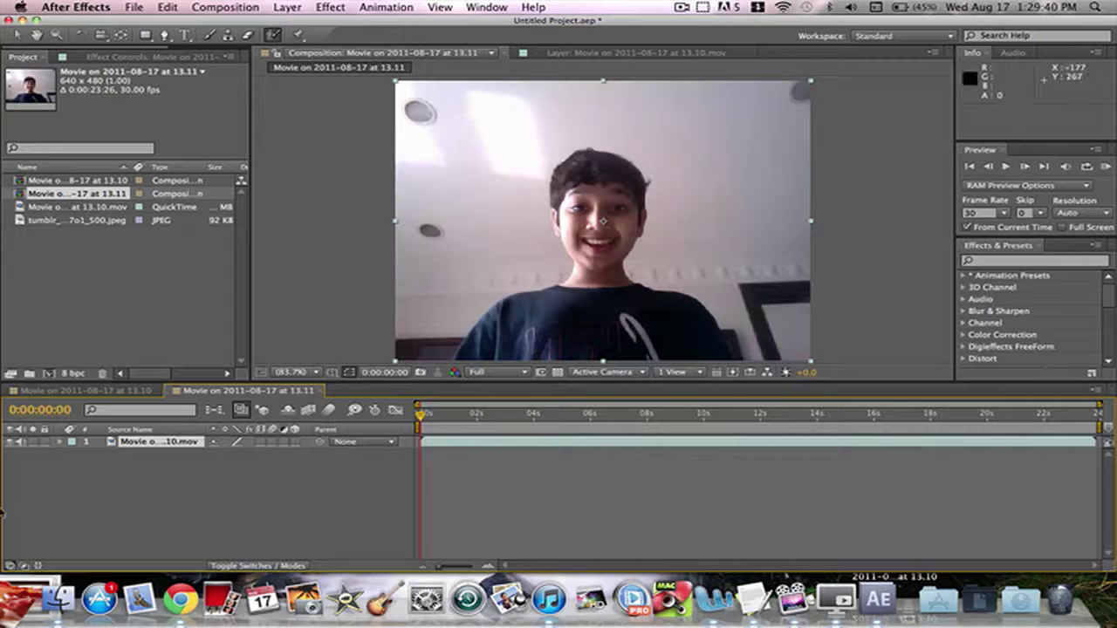
Open the 13.10 webcam layer and view its matte as Alpha Overlay, Show Alpha and Alpha Boundary.
{"action": "left_click", "coordinate": [68, 391]}
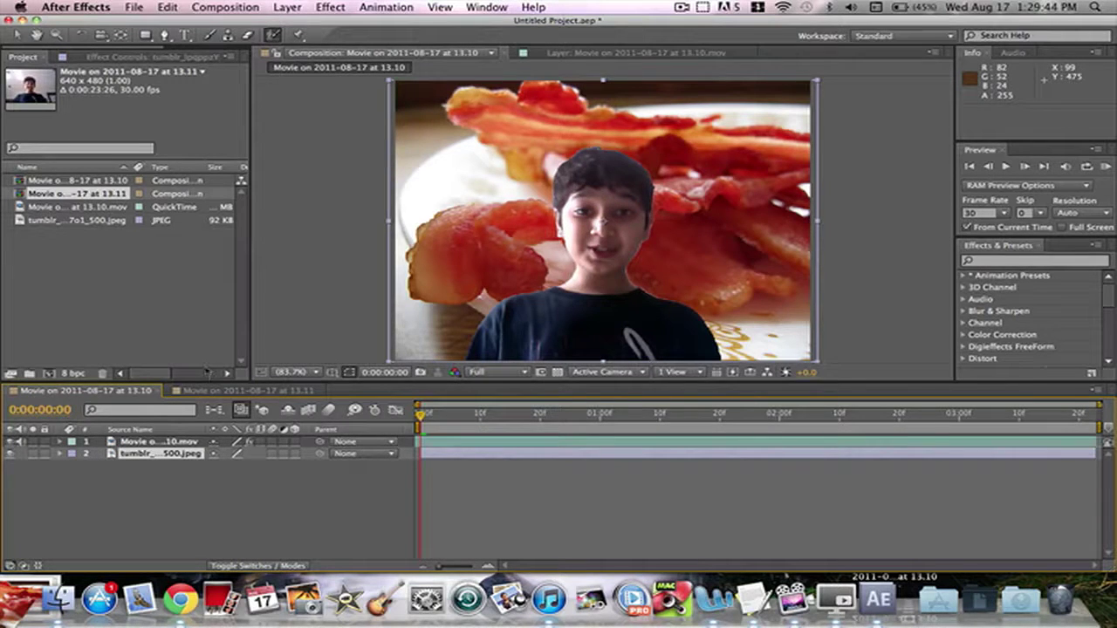
{"action": "left_click", "coordinate": [567, 54]}
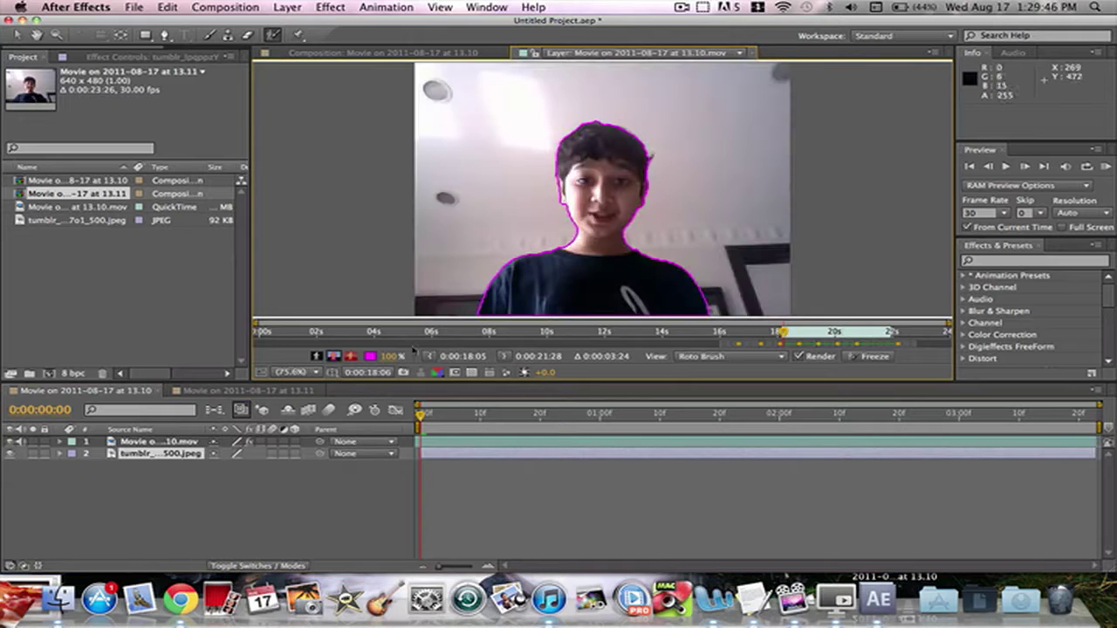
{"action": "left_click", "coordinate": [349, 356]}
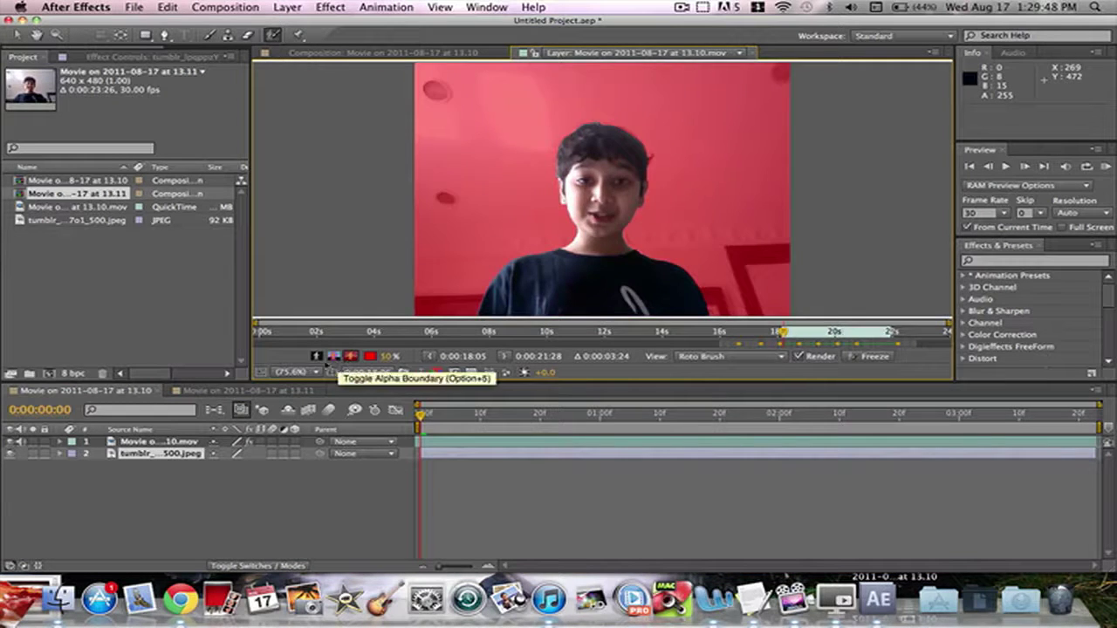
{"action": "left_click", "coordinate": [316, 357]}
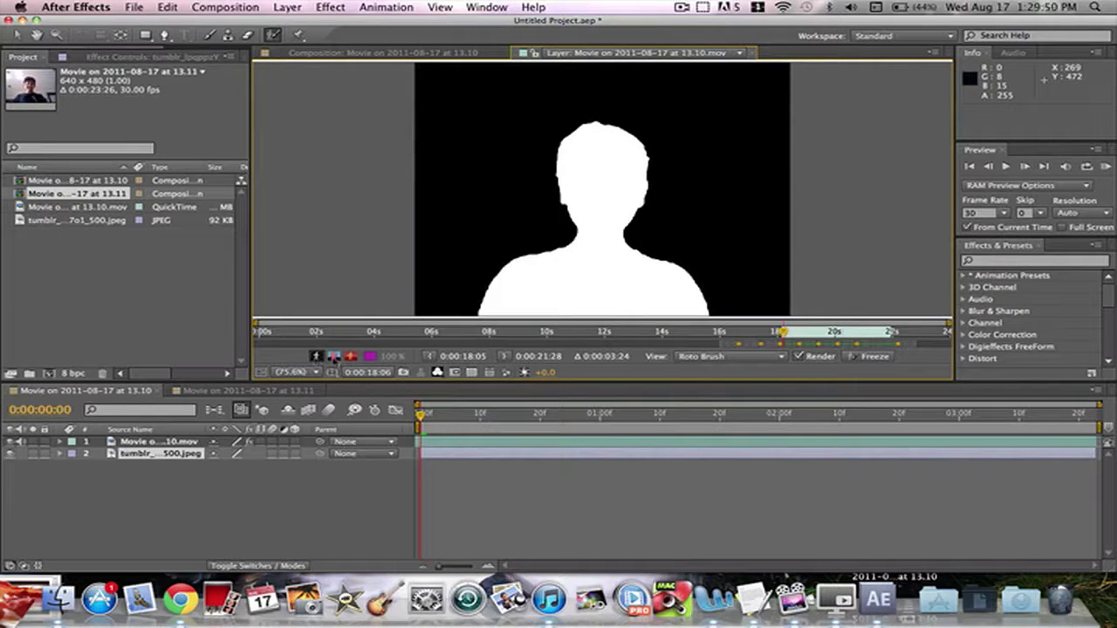
{"action": "left_click", "coordinate": [334, 358]}
{"action": "left_click", "coordinate": [316, 356]}
Check the matte boundary at frame 6, then return to the composited bacon-background view.
{"action": "left_click_drag", "start_coordinate": [419, 415], "coordinate": [375, 420]}
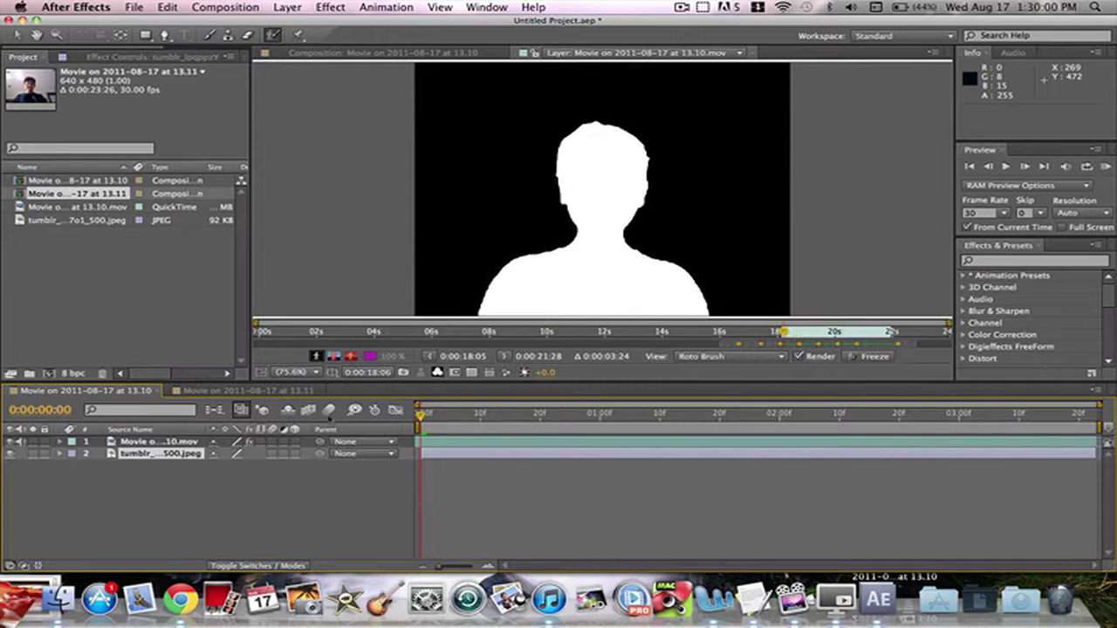
{"action": "left_click", "coordinate": [334, 356]}
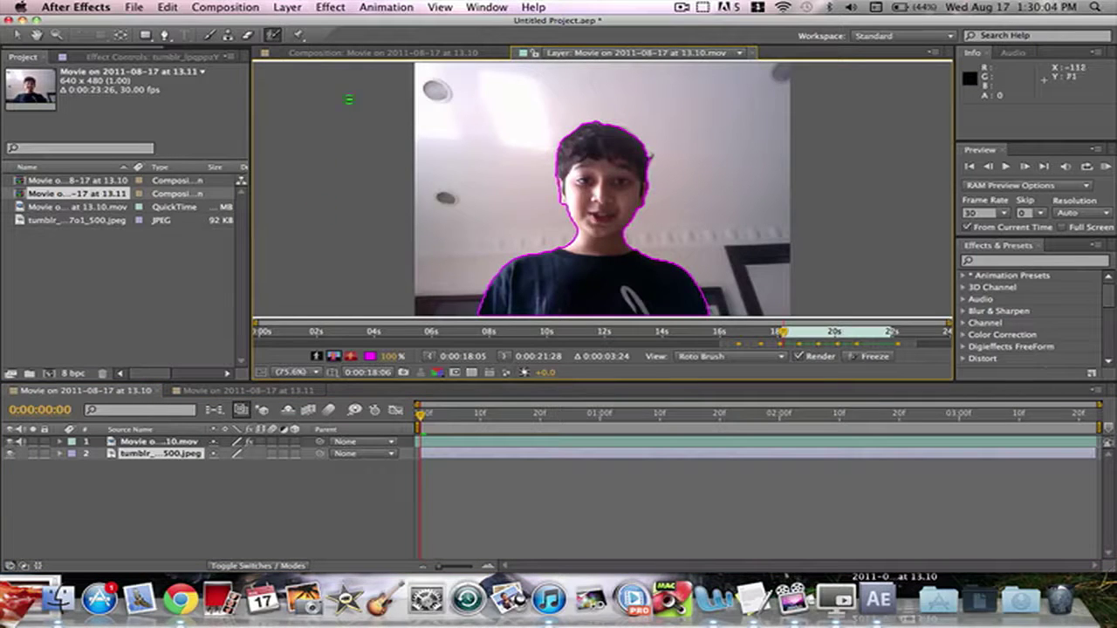
{"action": "left_click", "coordinate": [383, 54]}
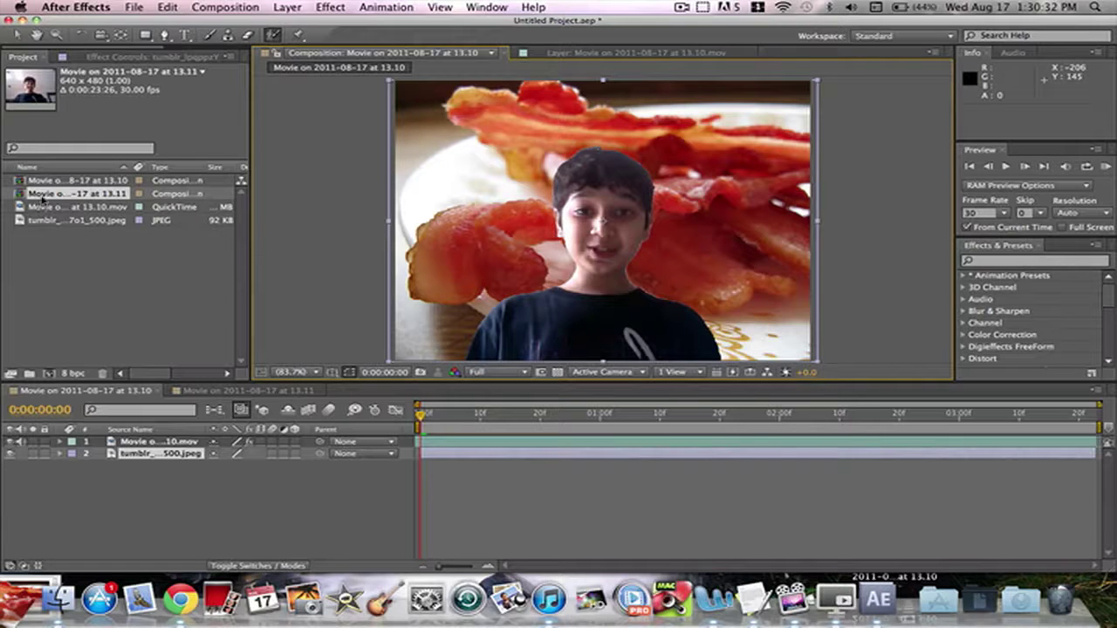
Switch to the 13.11 composition and show its webcam layer in the Layer panel.
{"action": "left_click_drag", "start_coordinate": [42, 199], "coordinate": [59, 206]}
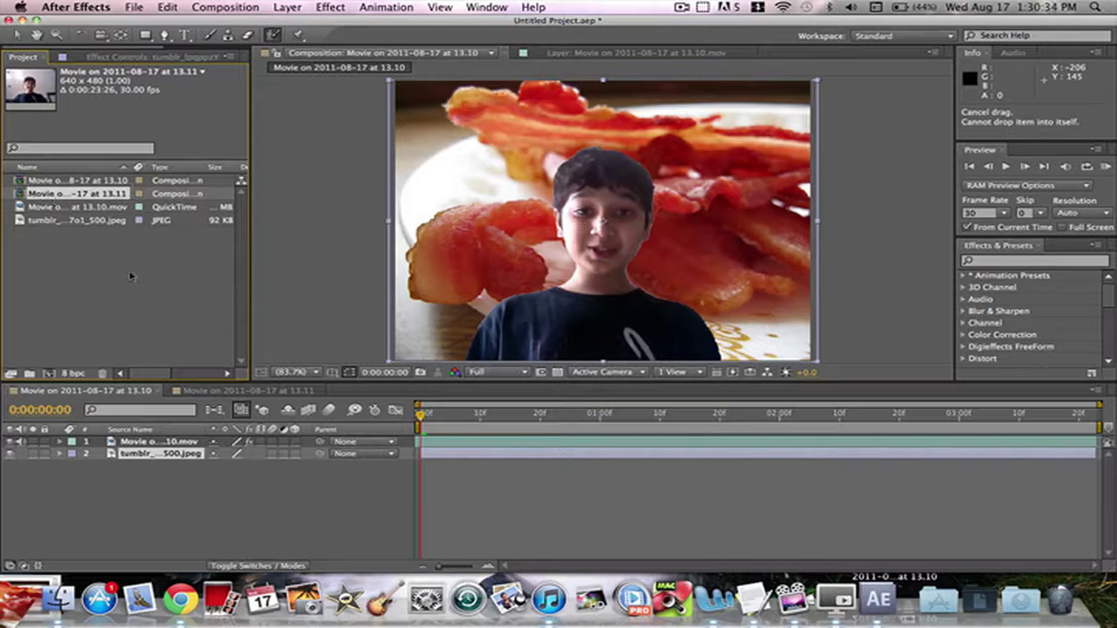
{"action": "left_click", "coordinate": [248, 390]}
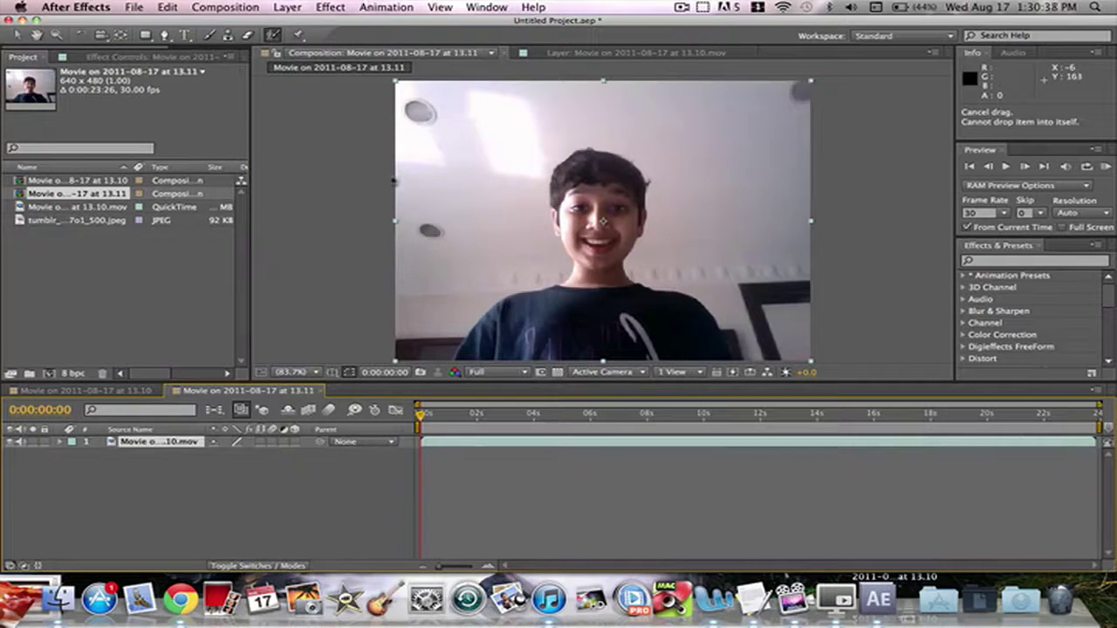
{"action": "double_click", "coordinate": [554, 260]}
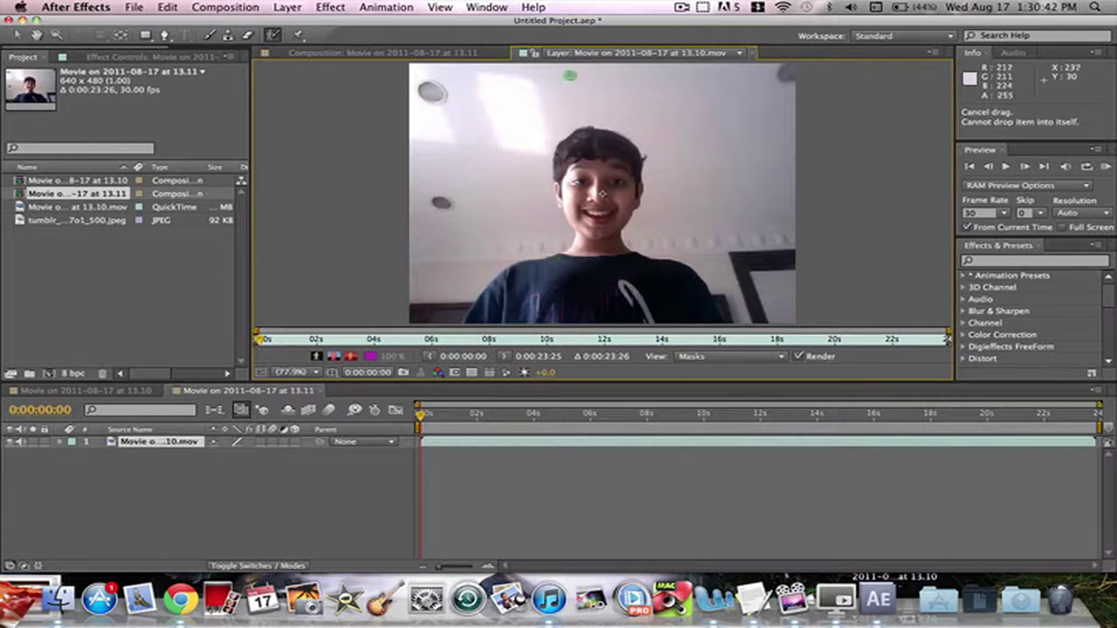
{"action": "left_click", "coordinate": [461, 53]}
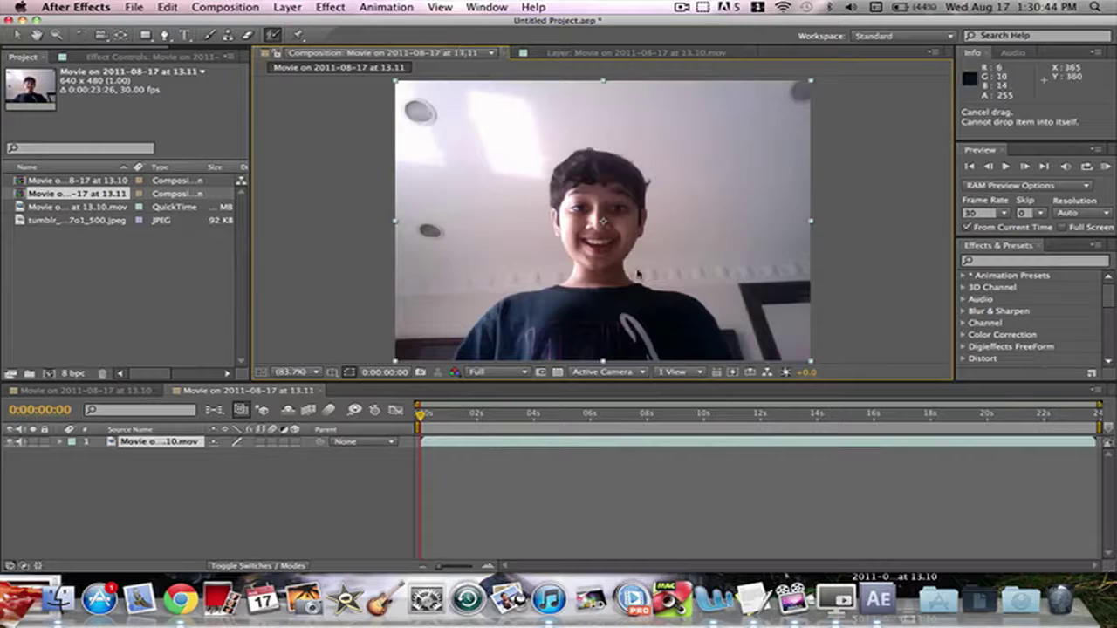
{"action": "left_click", "coordinate": [600, 52]}
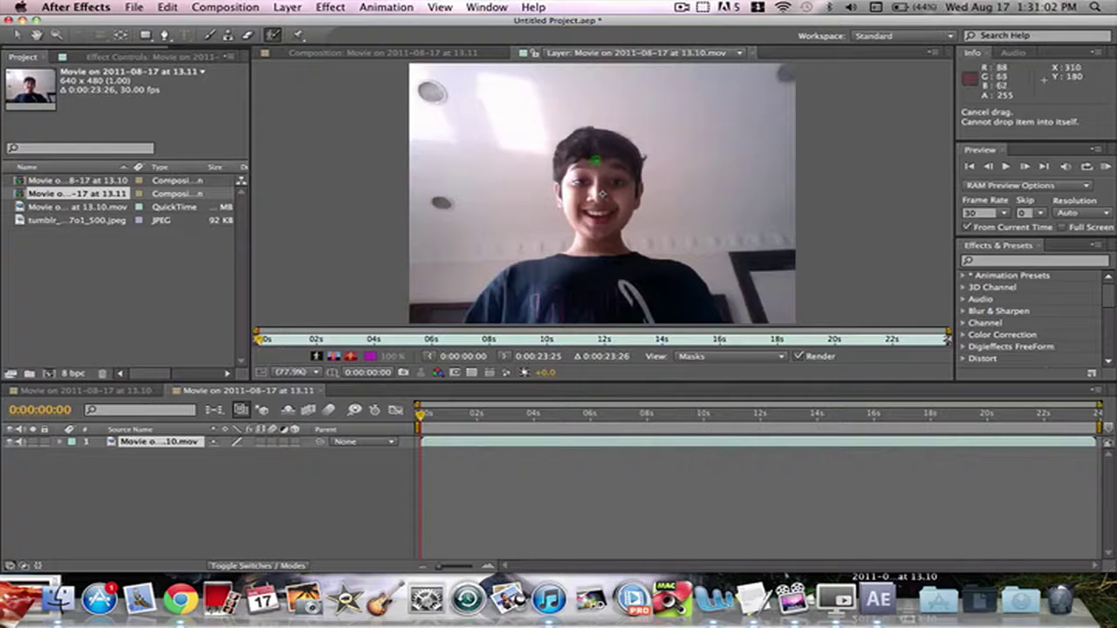
Roto Brush the boy's hair, face and shirt, removing background by the face and restoring the shirt's right edge.
{"action": "mouse_move", "coordinate": [596, 161]}
{"action": "left_mouse_down"}
{"action": "mouse_move", "coordinate": [573, 203]}
{"action": "mouse_move", "coordinate": [576, 255]}
{"action": "mouse_move", "coordinate": [524, 295]}
{"action": "mouse_move", "coordinate": [611, 301]}
{"action": "mouse_move", "coordinate": [607, 199]}
{"action": "left_mouse_up"}
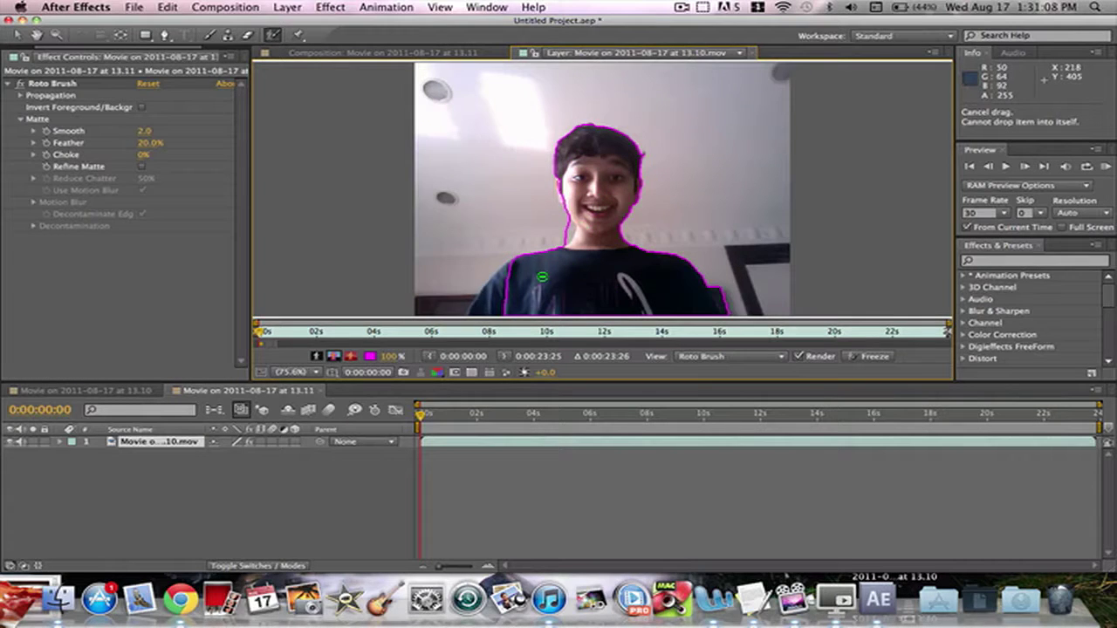
{"action": "mouse_move", "coordinate": [545, 278]}
{"action": "left_mouse_down"}
{"action": "mouse_move", "coordinate": [501, 279]}
{"action": "mouse_move", "coordinate": [485, 307]}
{"action": "left_mouse_up"}
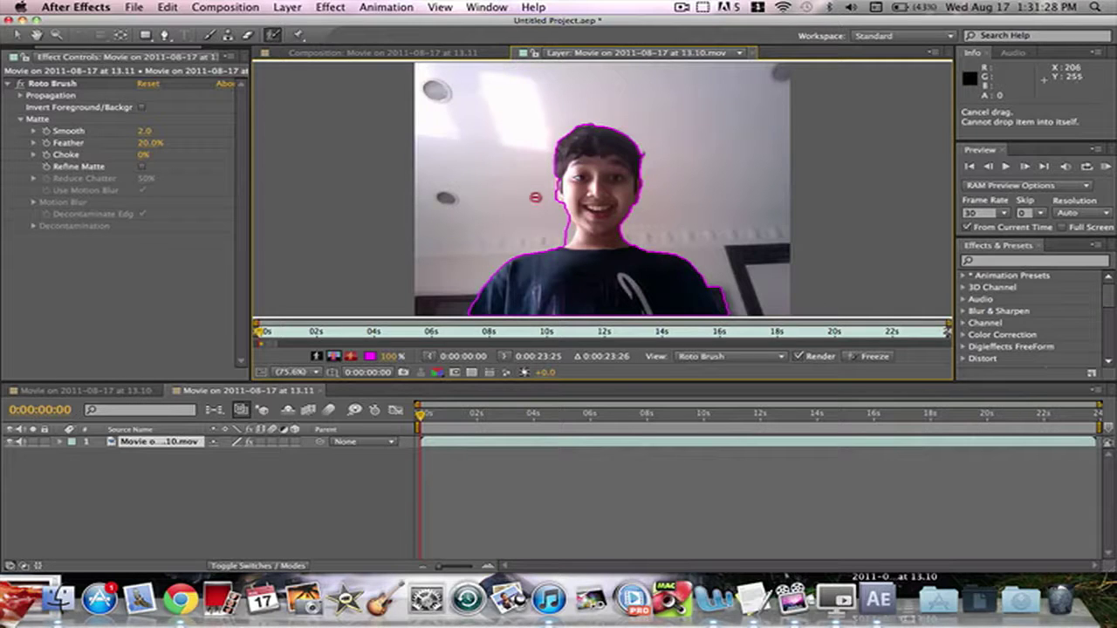
{"action": "left_click_drag", "start_coordinate": [535, 197], "coordinate": [571, 241]}
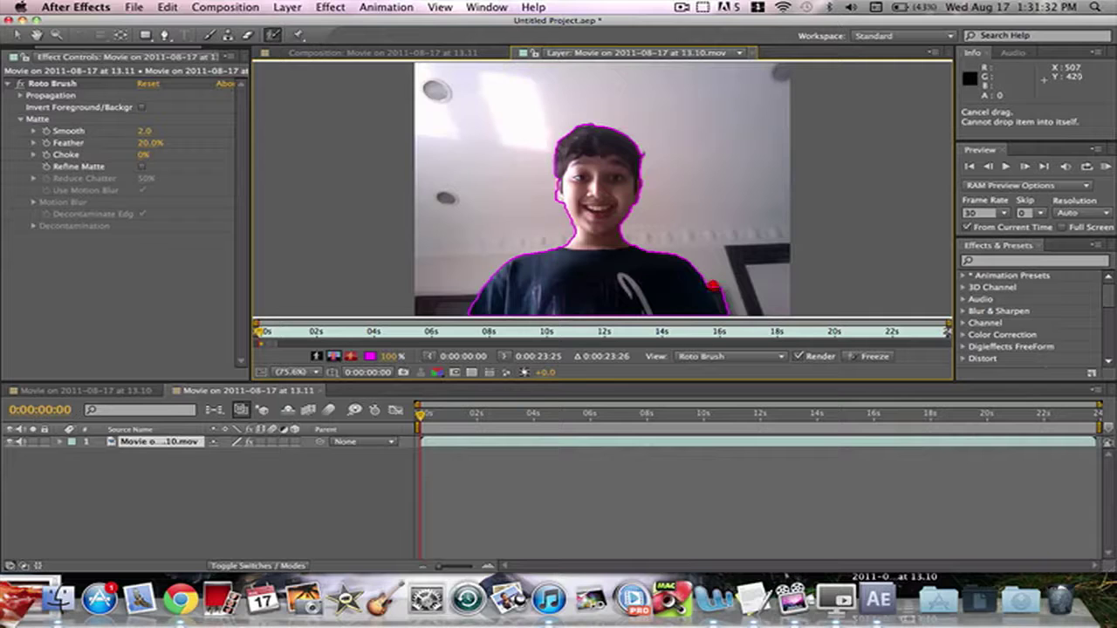
{"action": "left_click_drag", "start_coordinate": [713, 286], "coordinate": [722, 308]}
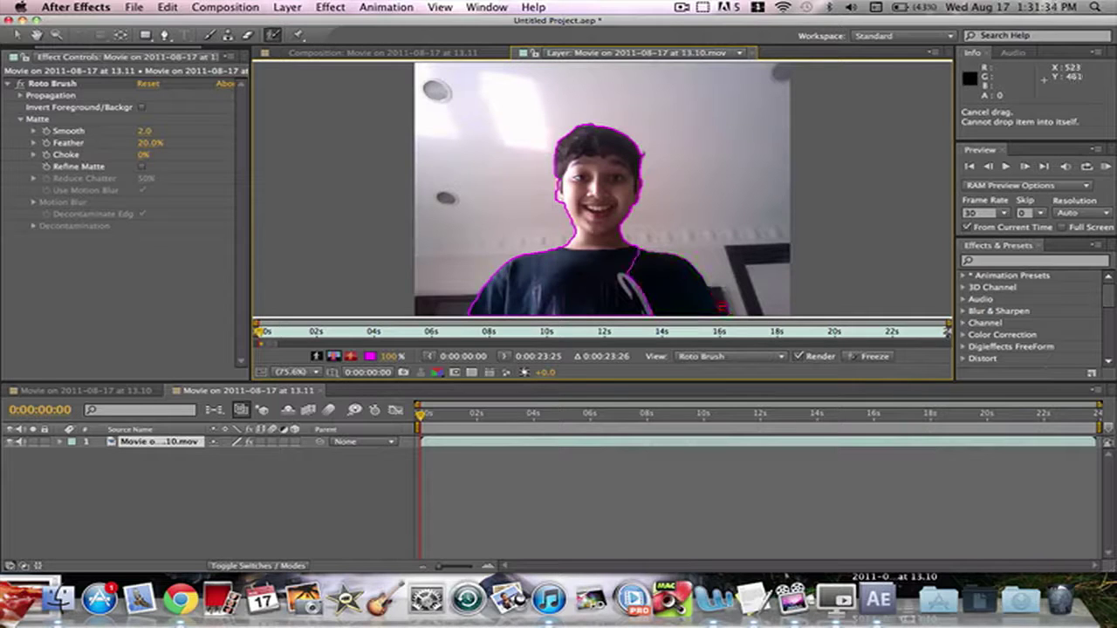
{"action": "mouse_move", "coordinate": [653, 287]}
{"action": "left_mouse_down"}
{"action": "mouse_move", "coordinate": [686, 274]}
{"action": "mouse_move", "coordinate": [713, 309]}
{"action": "left_mouse_up"}
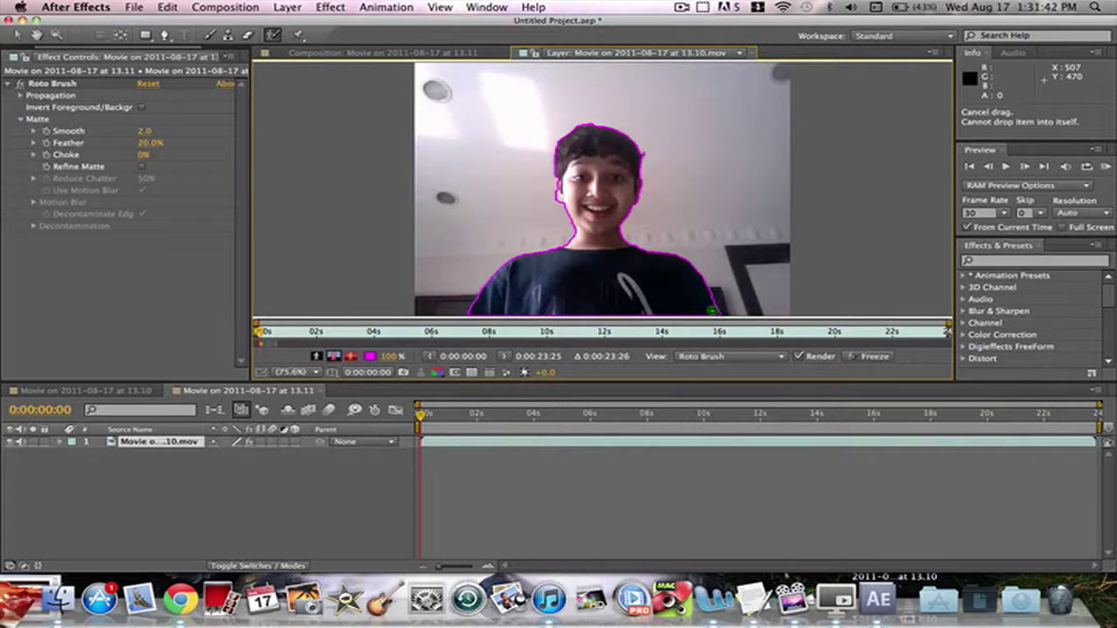
Step forward and back a few frames to propagate and recheck the Roto Brush outline.
{"action": "key", "text": "Page_Down"}
{"action": "key", "text": "Page_Down"}
{"action": "key", "text": "Page_Down"}
{"action": "key", "text": "Page_Down"}
{"action": "key", "text": "Page_Down"}
{"action": "key", "text": "Page_Down"}
{"action": "key", "text": "Page_Down"}
{"action": "key", "text": "Page_Down"}
{"action": "key", "text": "Page_Down"}
{"action": "key", "text": "Page_Down"}
{"action": "key", "text": "Page_Down"}
{"action": "key", "text": "Page_Down"}
{"action": "key", "text": "Page_Down"}
{"action": "key", "text": "Page_Down"}
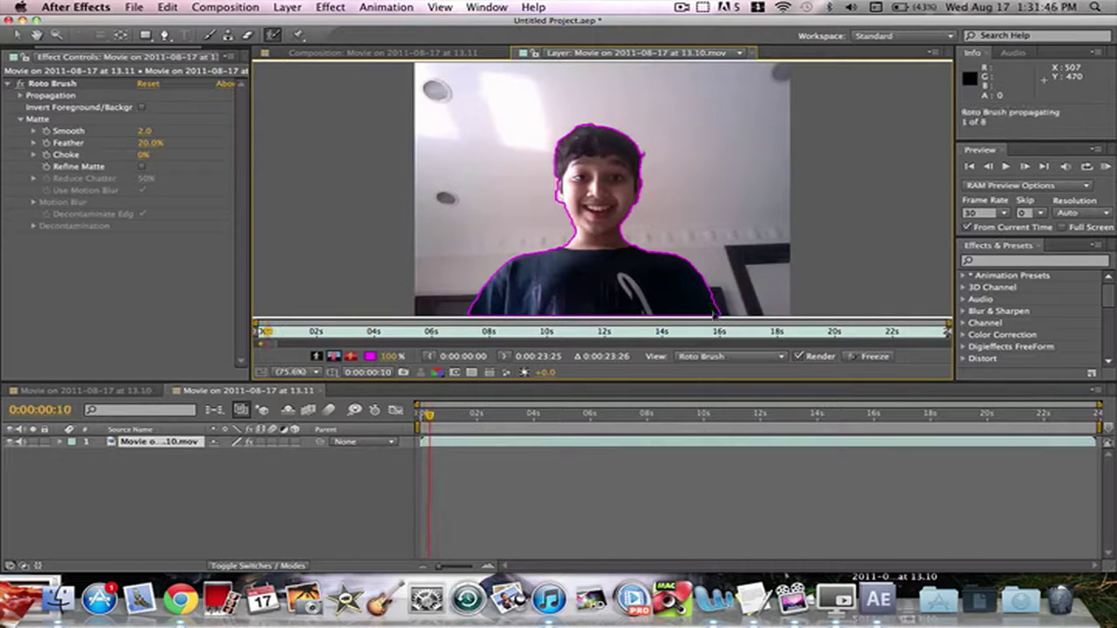
{"action": "key", "text": "Page_Down"}
{"action": "key", "text": "Page_Down"}
{"action": "key", "text": "Page_Down"}
{"action": "key", "text": "Page_Down"}
{"action": "key", "text": "Page_Down"}
{"action": "key", "text": "Page_Down"}
{"action": "key", "text": "Page_Down"}
{"action": "key", "text": "Page_Down"}
{"action": "key", "text": "Page_Down"}
{"action": "key", "text": "Page_Down"}
{"action": "key", "text": "Page_Down"}
{"action": "key", "text": "Page_Down"}
{"action": "key", "text": "Page_Down"}
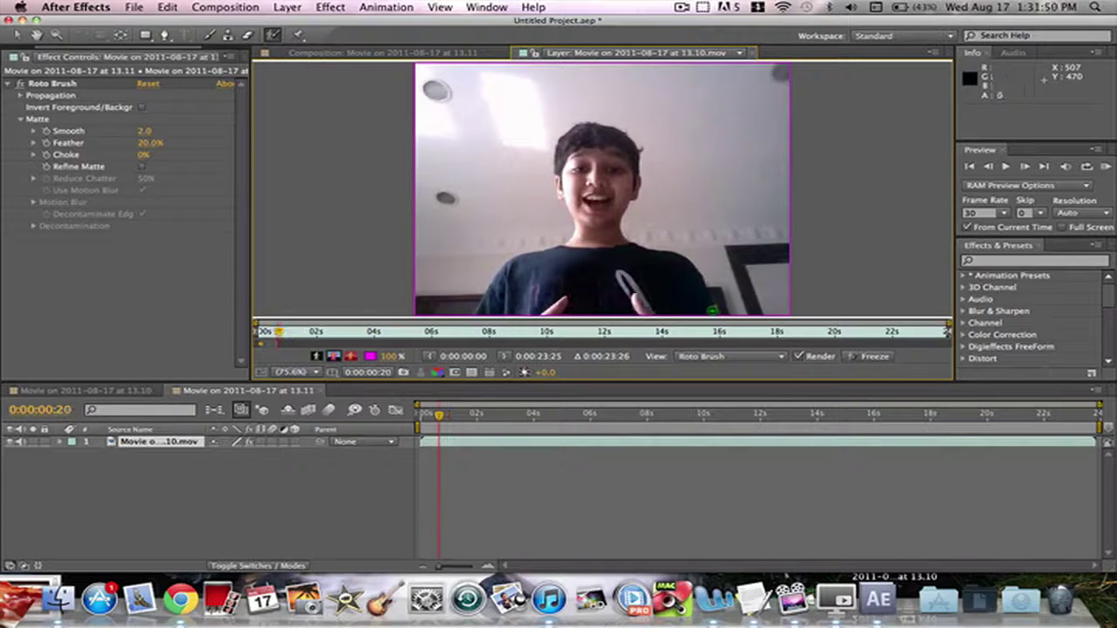
{"action": "key", "text": "shift+Page_Up"}
{"action": "key", "text": "Page_Up"}
{"action": "key", "text": "Page_Up"}
{"action": "key", "text": "Page_Up"}
{"action": "key", "text": "Page_Up"}
{"action": "key", "text": "Page_Up"}
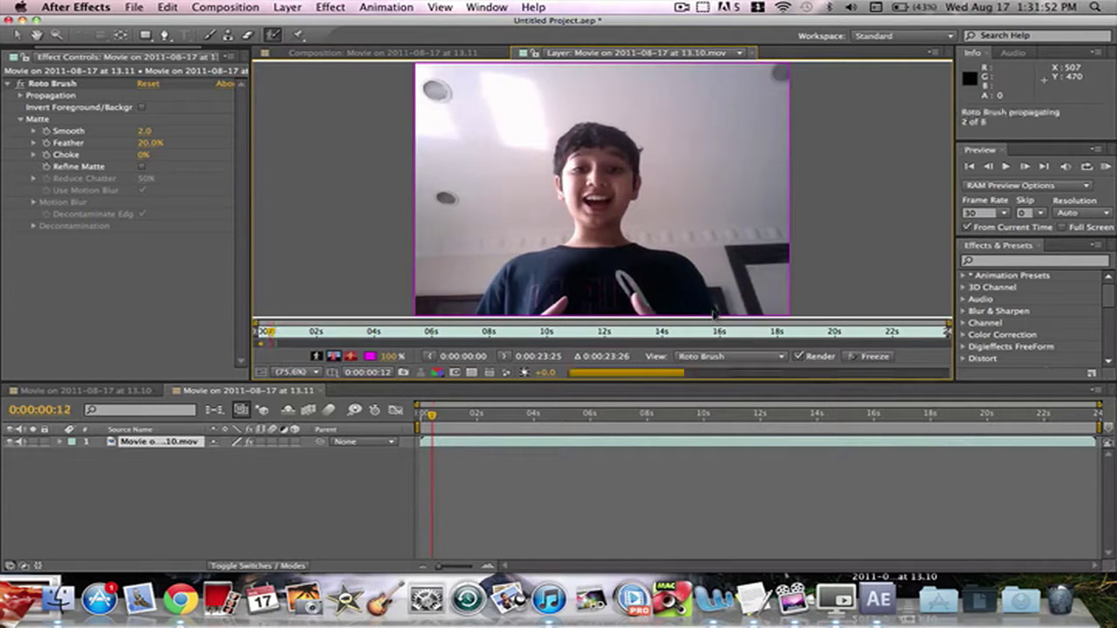
Trim the clip's in point to 18:10, move it to 0, trim the out point at 1:26, and preview.
{"action": "left_click_drag", "start_coordinate": [892, 413], "coordinate": [939, 414]}
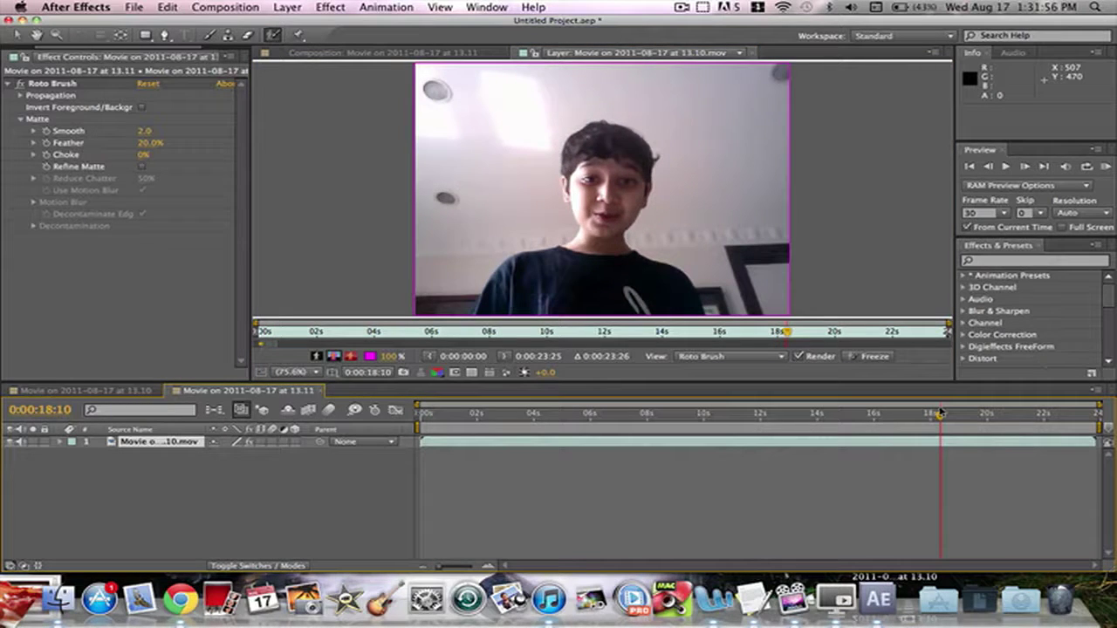
{"action": "key", "text": "alt+bracketleft"}
{"action": "left_click_drag", "start_coordinate": [987, 445], "coordinate": [470, 473]}
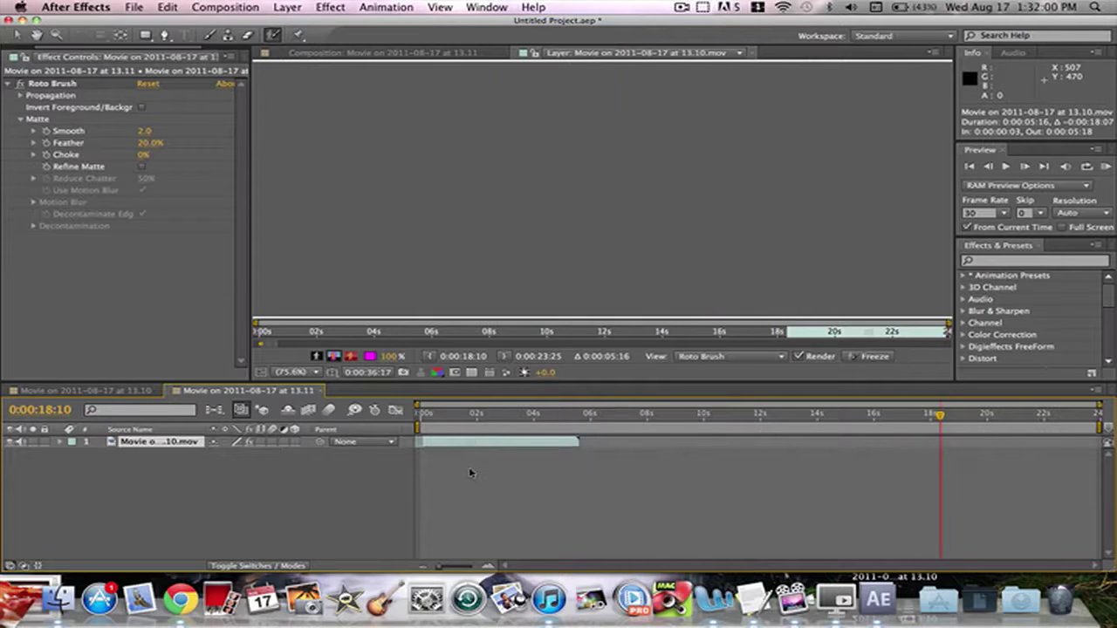
{"action": "left_click", "coordinate": [473, 417]}
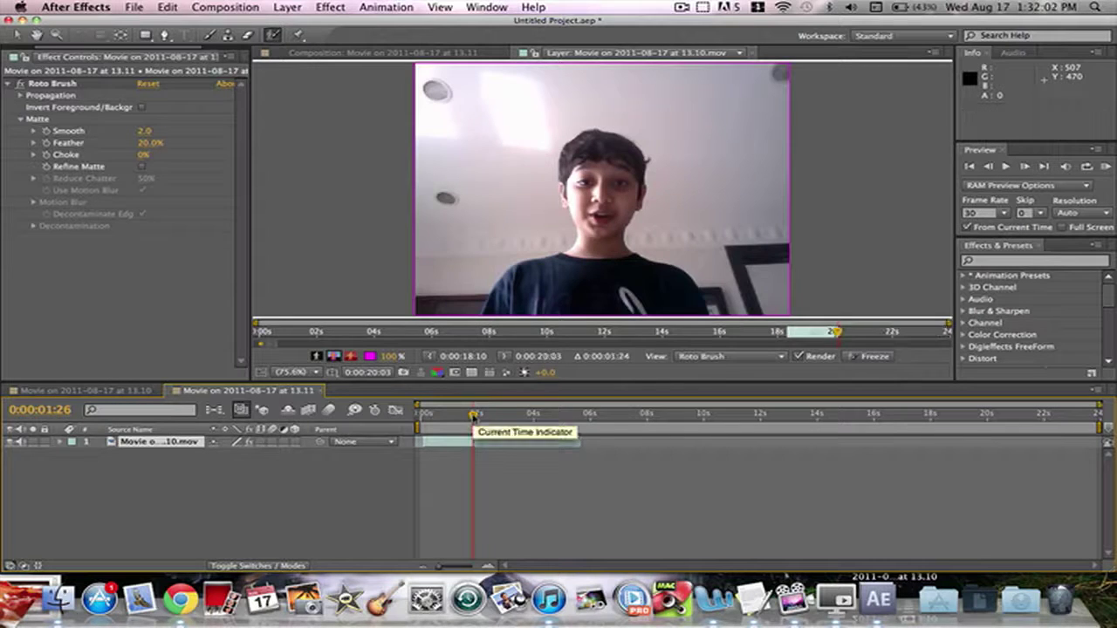
{"action": "key", "text": "alt+bracketright"}
{"action": "key", "text": "Home"}
{"action": "key", "text": "space"}
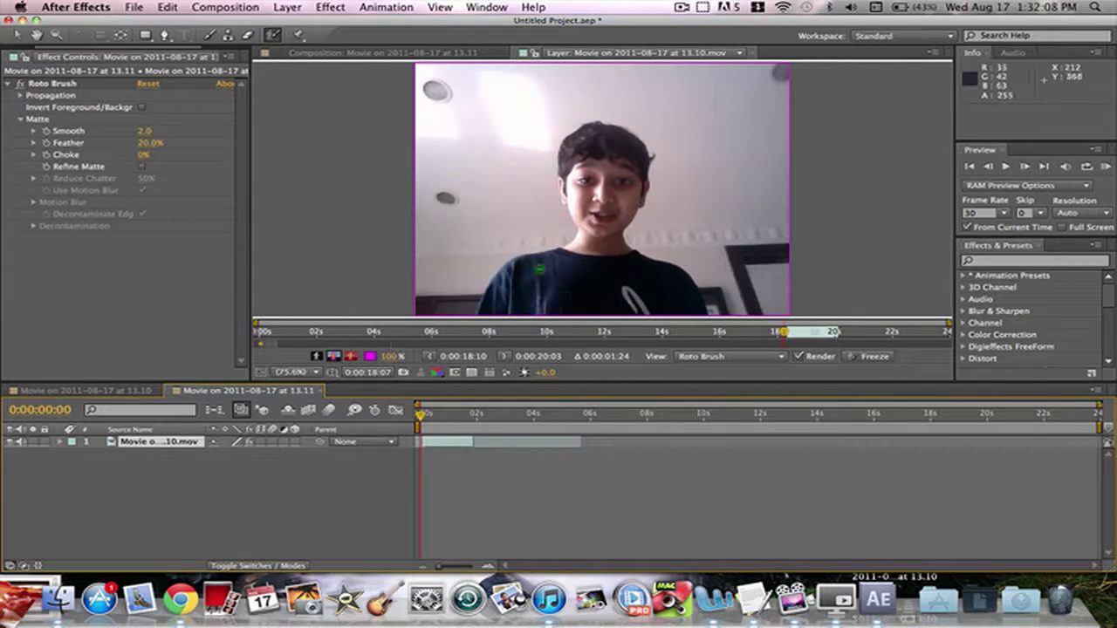
Paint a foreground stroke across the boy's shirt and step through frames to propagate and check the outline.
{"action": "mouse_move", "coordinate": [509, 309]}
{"action": "left_mouse_down"}
{"action": "mouse_move", "coordinate": [571, 260]}
{"action": "mouse_move", "coordinate": [598, 159]}
{"action": "mouse_move", "coordinate": [624, 292]}
{"action": "mouse_move", "coordinate": [646, 290]}
{"action": "left_mouse_up"}
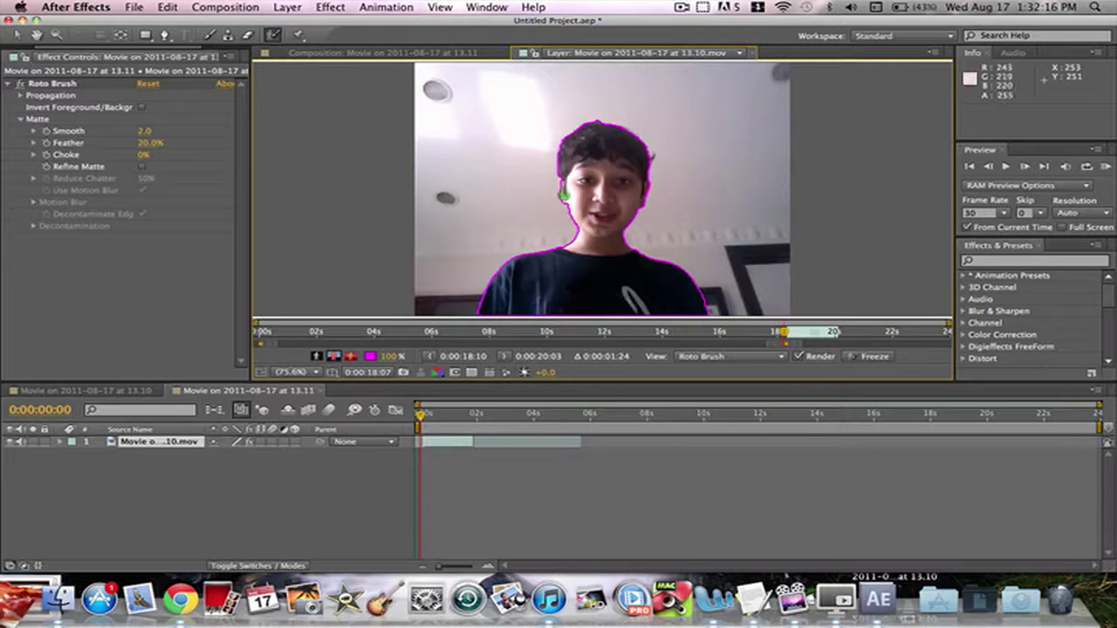
{"action": "key", "text": "Page_Down"}
{"action": "key", "text": "Page_Down"}
{"action": "key", "text": "Page_Down"}
{"action": "key", "text": "Page_Down"}
{"action": "key", "text": "Page_Down"}
{"action": "key", "text": "Page_Down"}
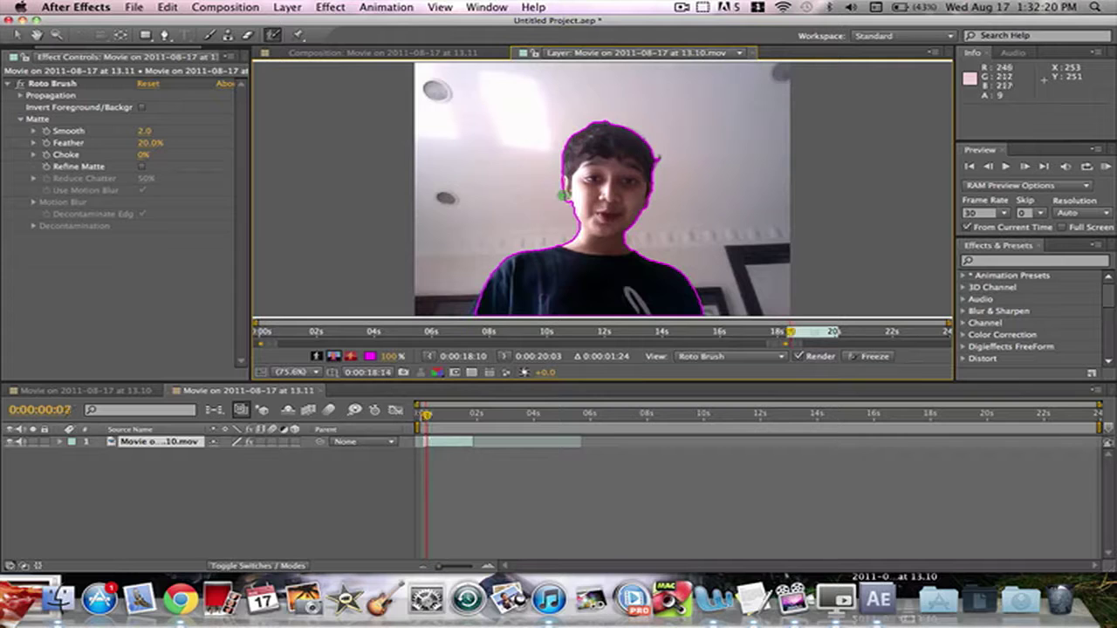
{"action": "key", "text": "Page_Down"}
{"action": "key", "text": "Page_Down"}
{"action": "key", "text": "Page_Down"}
{"action": "key", "text": "Page_Down"}
{"action": "key", "text": "Page_Down"}
{"action": "key", "text": "Page_Down"}
{"action": "key", "text": "Page_Down"}
{"action": "key", "text": "Page_Down"}
{"action": "key", "text": "Page_Down"}
{"action": "key", "text": "Page_Down"}
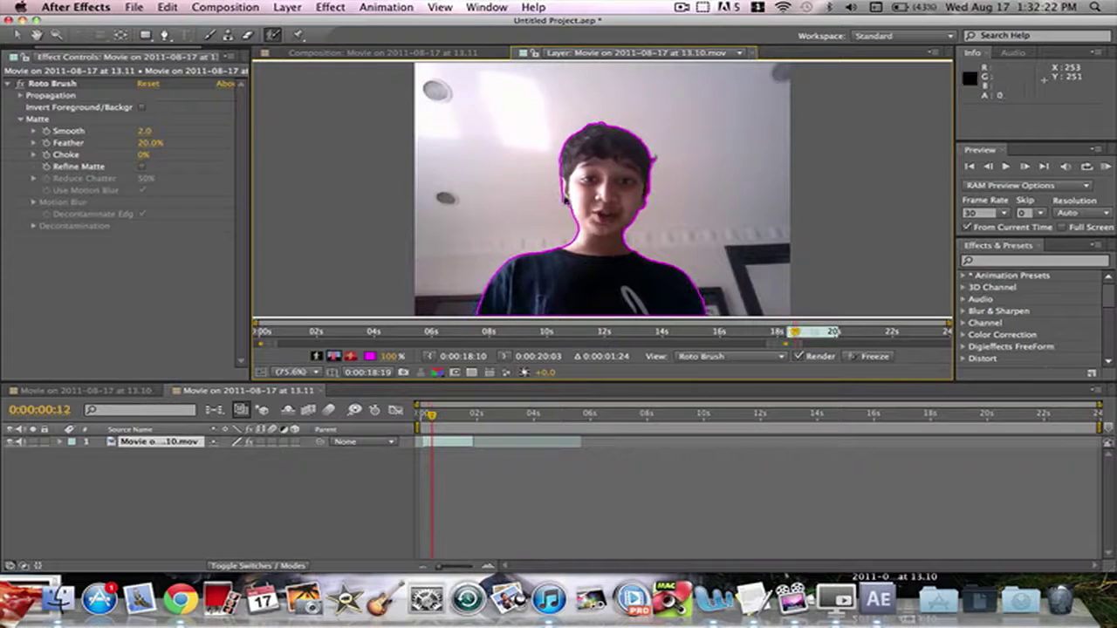
{"action": "key", "text": "Page_Down"}
{"action": "key", "text": "Page_Down"}
{"action": "key", "text": "Page_Down"}
{"action": "key", "text": "Page_Down"}
{"action": "key", "text": "Page_Down"}
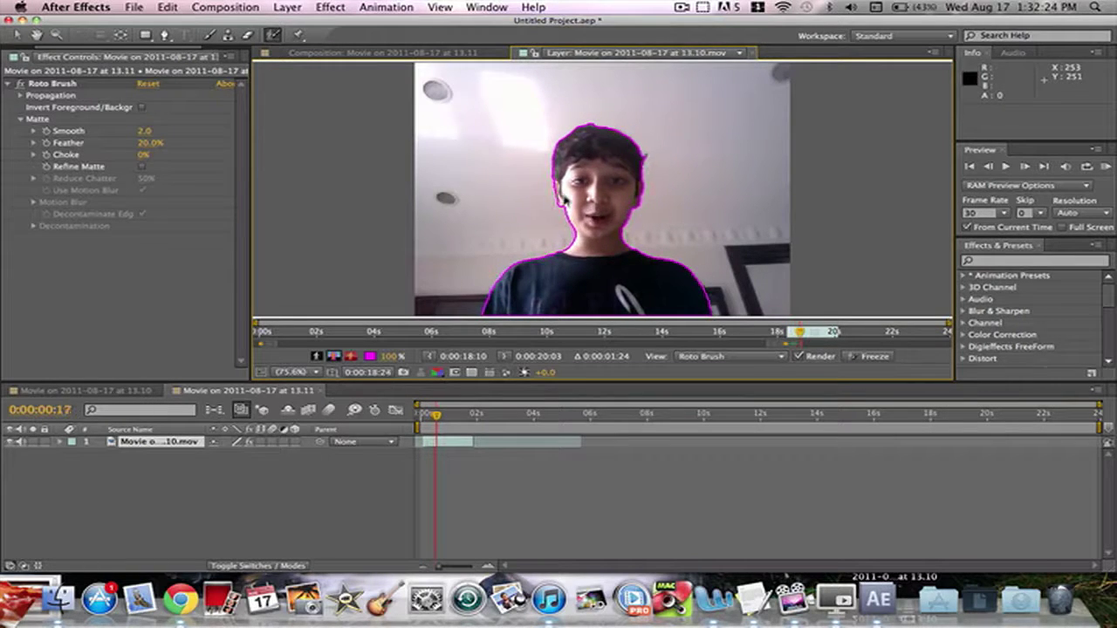
{"action": "key", "text": "Page_Up"}
{"action": "key", "text": "Page_Up"}
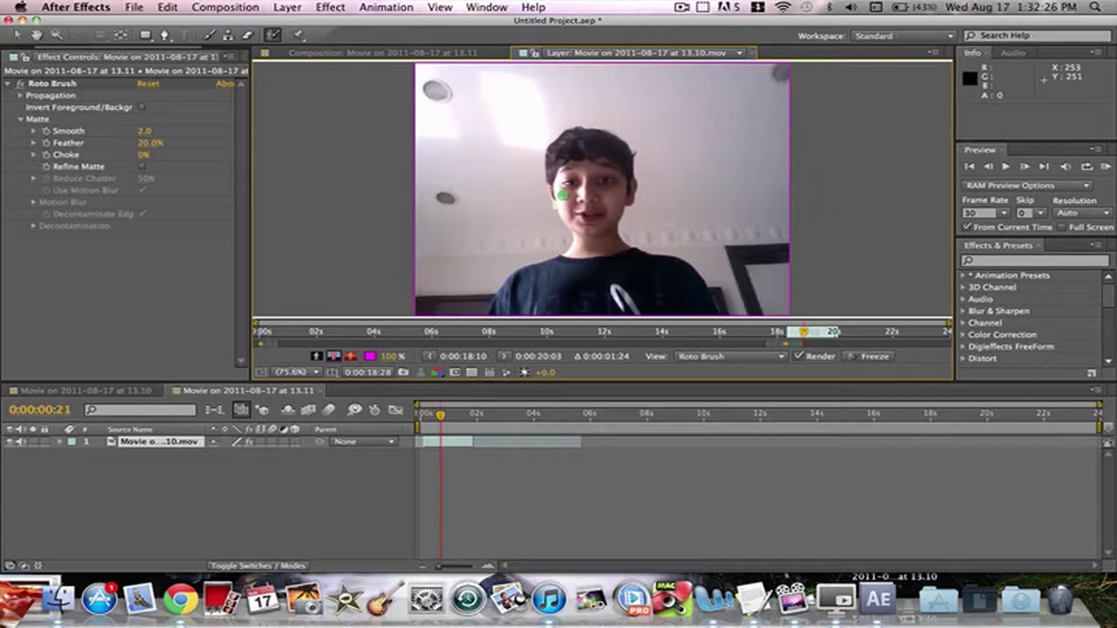
{"action": "key", "text": "Page_Down"}
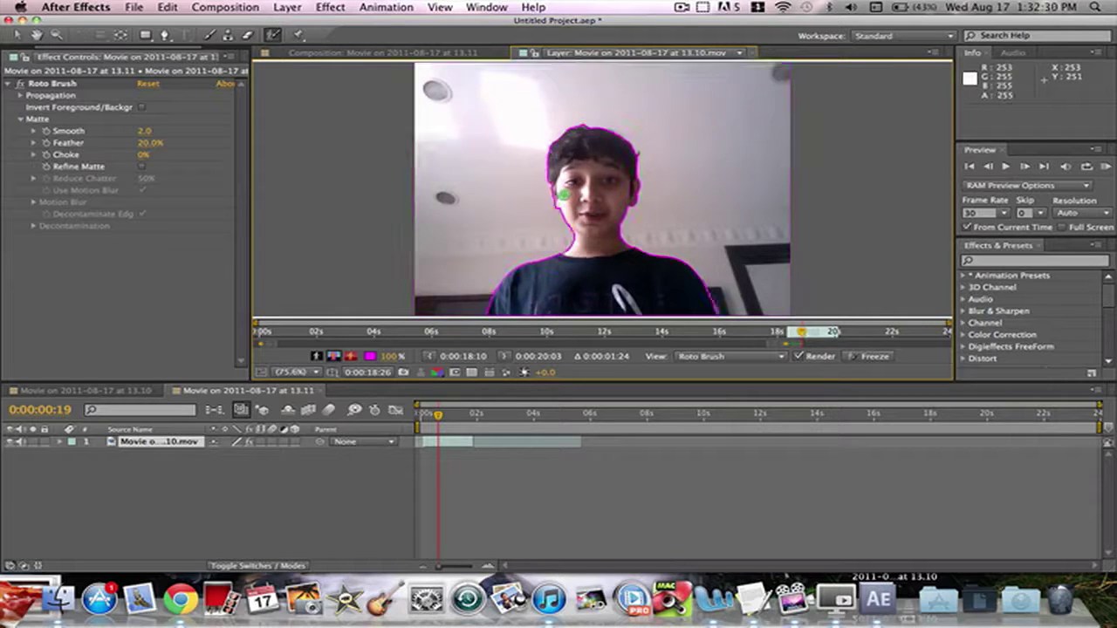
{"action": "key", "text": "Page_Up"}
{"action": "left_click", "coordinate": [377, 53]}
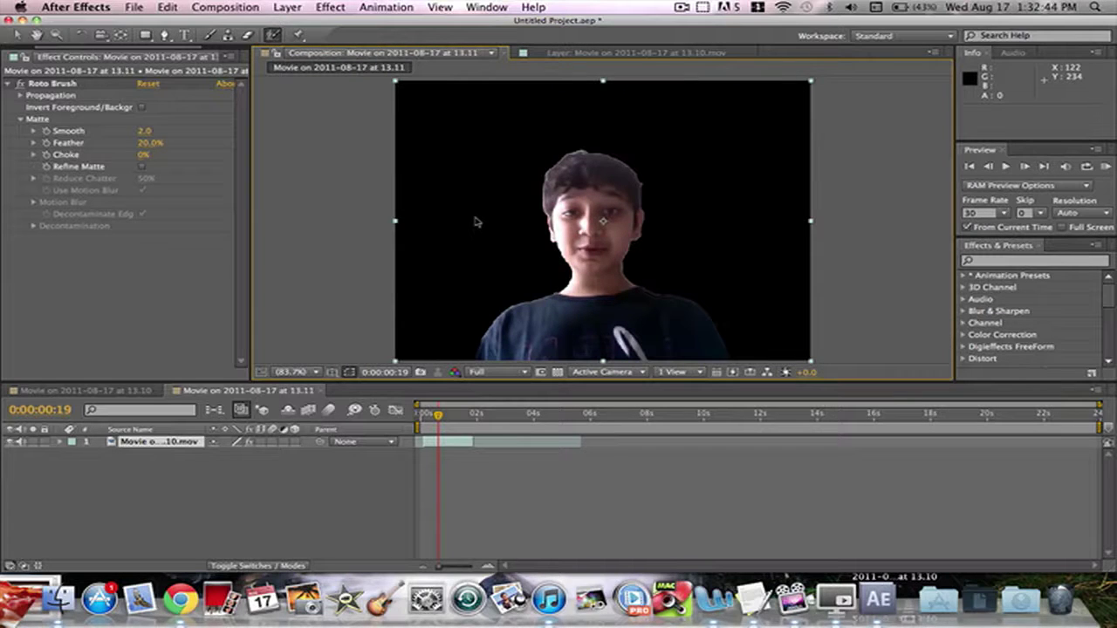
{"action": "left_click", "coordinate": [594, 53]}
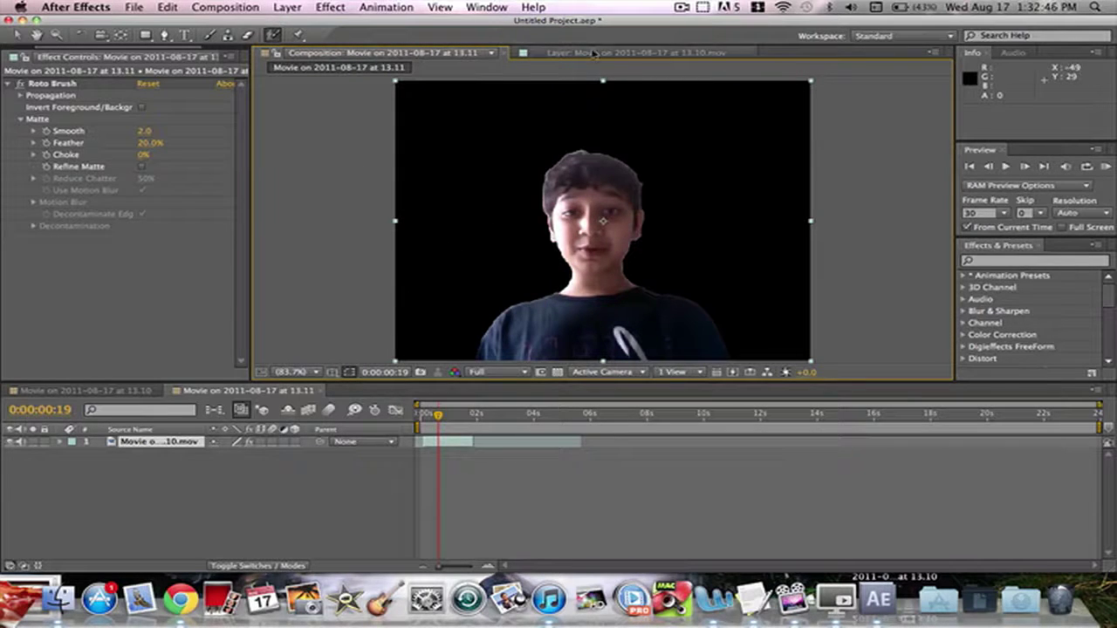
{"action": "left_click", "coordinate": [315, 357]}
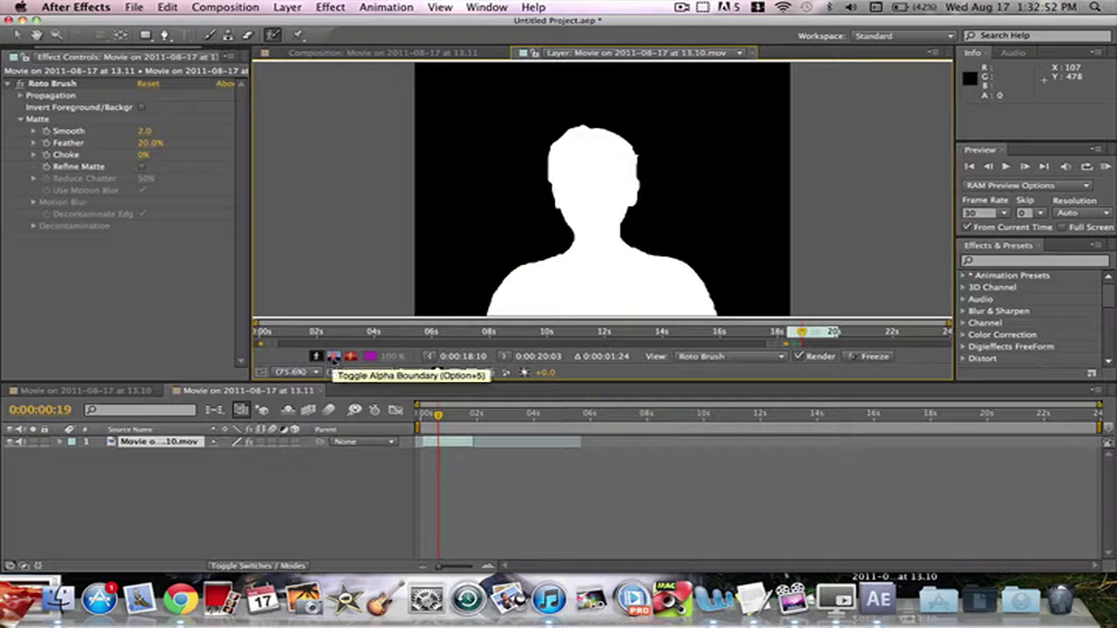
{"action": "left_click", "coordinate": [333, 356]}
{"action": "left_click", "coordinate": [332, 356]}
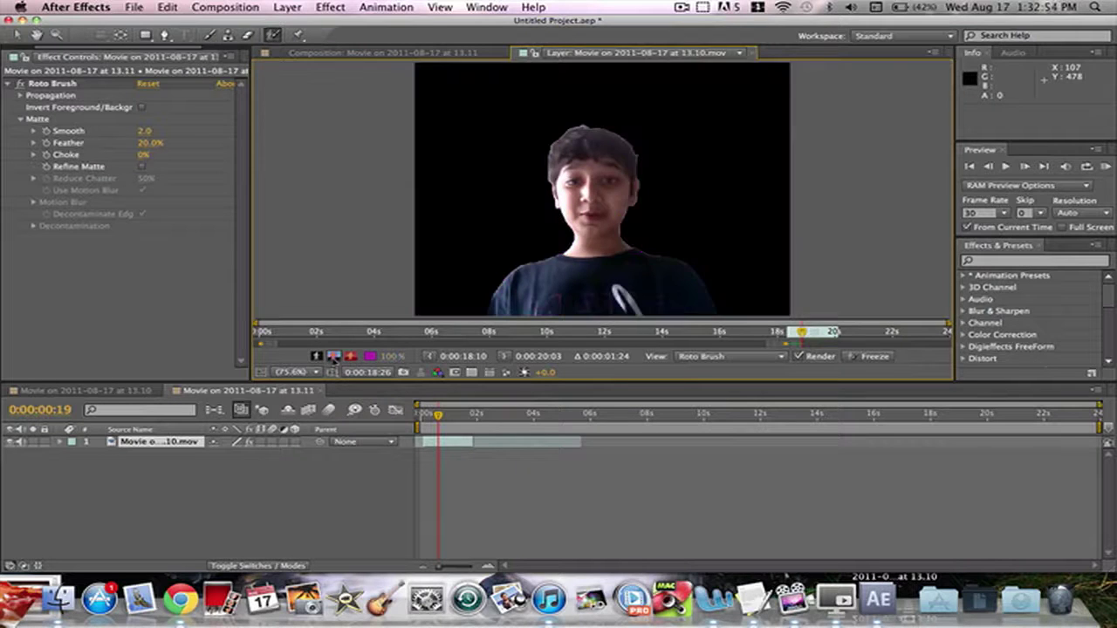
{"action": "left_click", "coordinate": [333, 356]}
{"action": "left_click", "coordinate": [350, 356]}
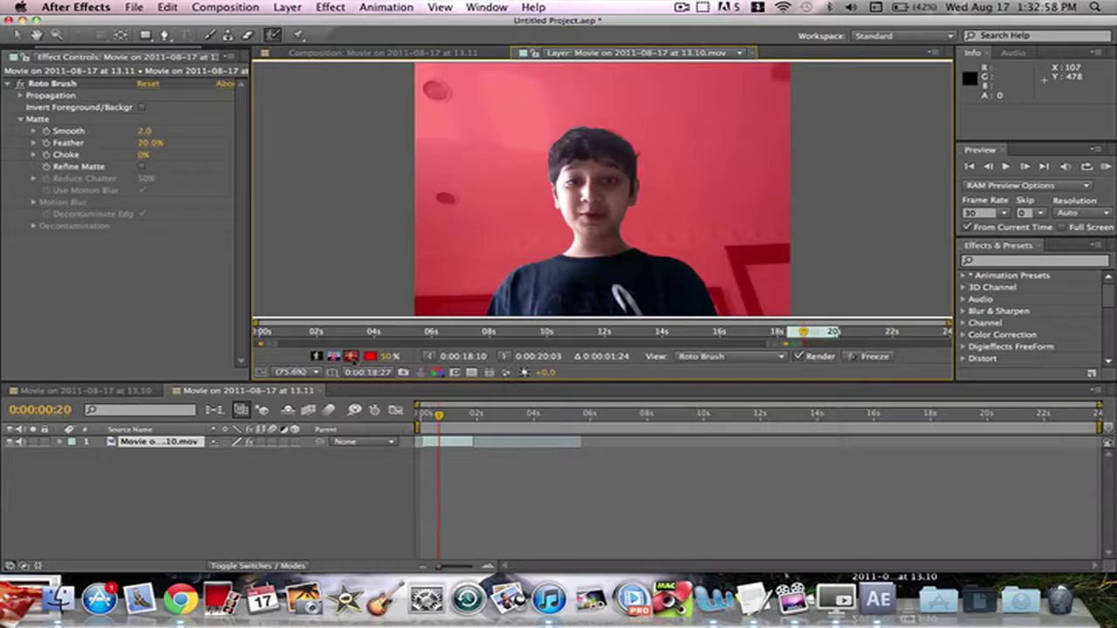
{"action": "left_click", "coordinate": [350, 357]}
{"action": "left_click", "coordinate": [350, 357]}
{"action": "left_click", "coordinate": [350, 357]}
{"action": "left_click", "coordinate": [350, 357]}
{"action": "left_click", "coordinate": [351, 357]}
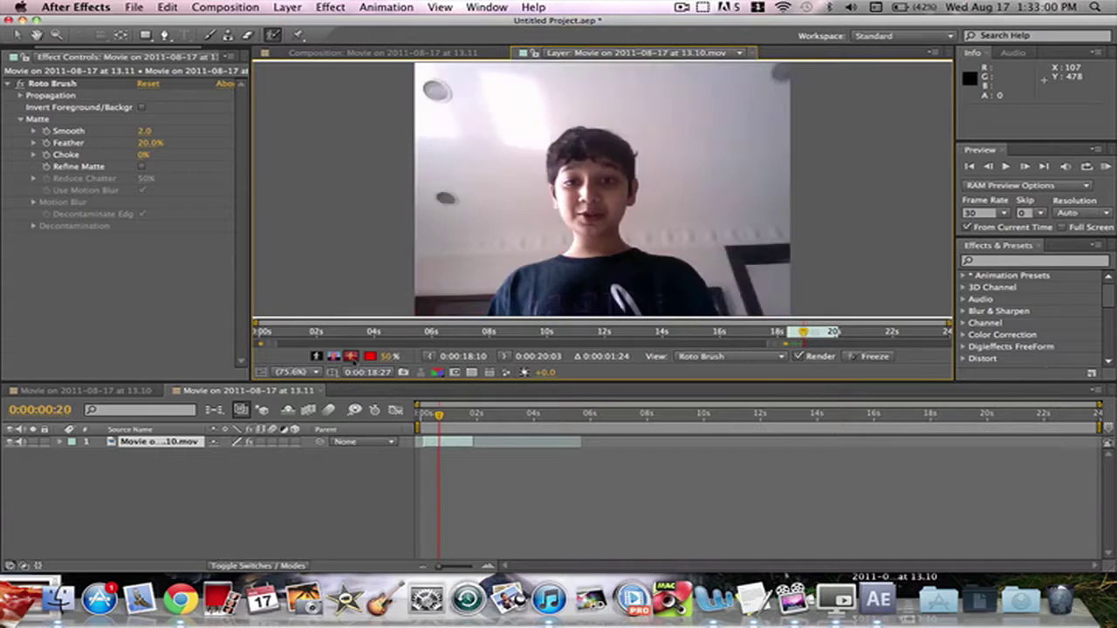
{"action": "left_click", "coordinate": [351, 357]}
{"action": "left_click", "coordinate": [351, 357]}
{"action": "left_click", "coordinate": [351, 357]}
{"action": "left_click", "coordinate": [351, 357]}
{"action": "left_click", "coordinate": [313, 361]}
{"action": "key", "text": "Page_Up"}
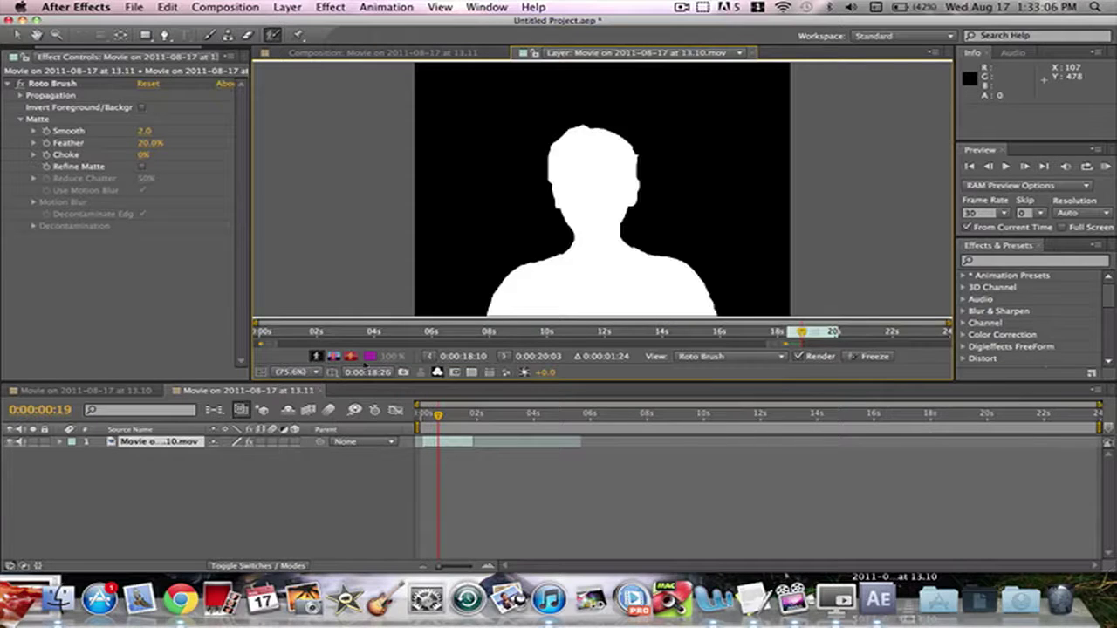
{"action": "left_click", "coordinate": [333, 359]}
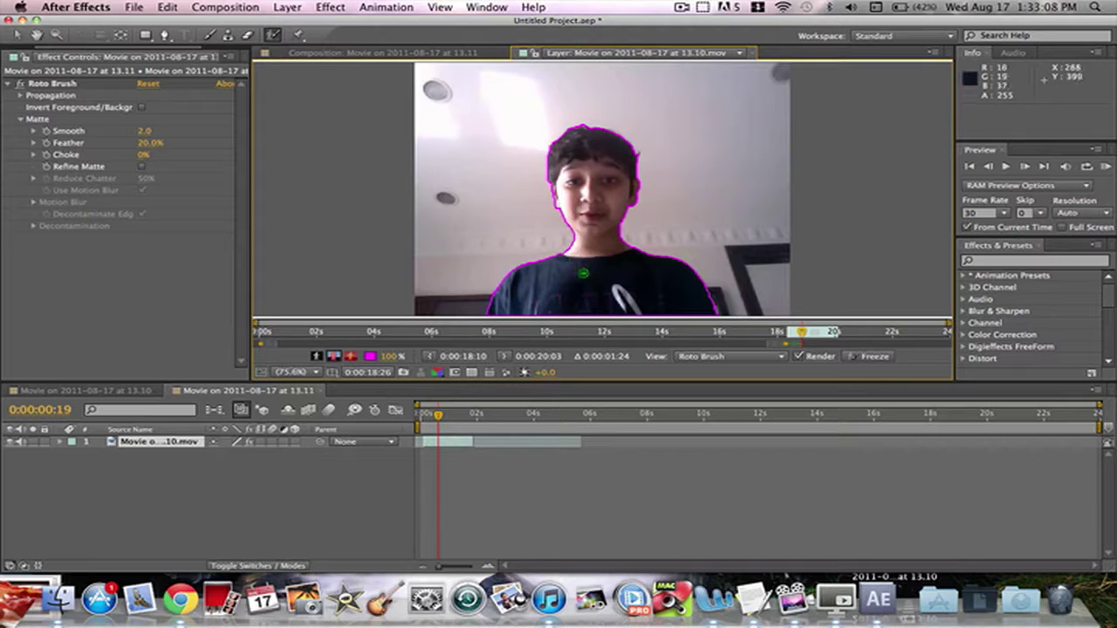
Repaint the boy's body as foreground and propagate the matte over the next frames.
{"action": "key", "text": "Page_Down"}
{"action": "mouse_move", "coordinate": [508, 305]}
{"action": "left_mouse_down"}
{"action": "mouse_move", "coordinate": [555, 272]}
{"action": "mouse_move", "coordinate": [611, 159]}
{"action": "mouse_move", "coordinate": [646, 293]}
{"action": "left_mouse_up"}
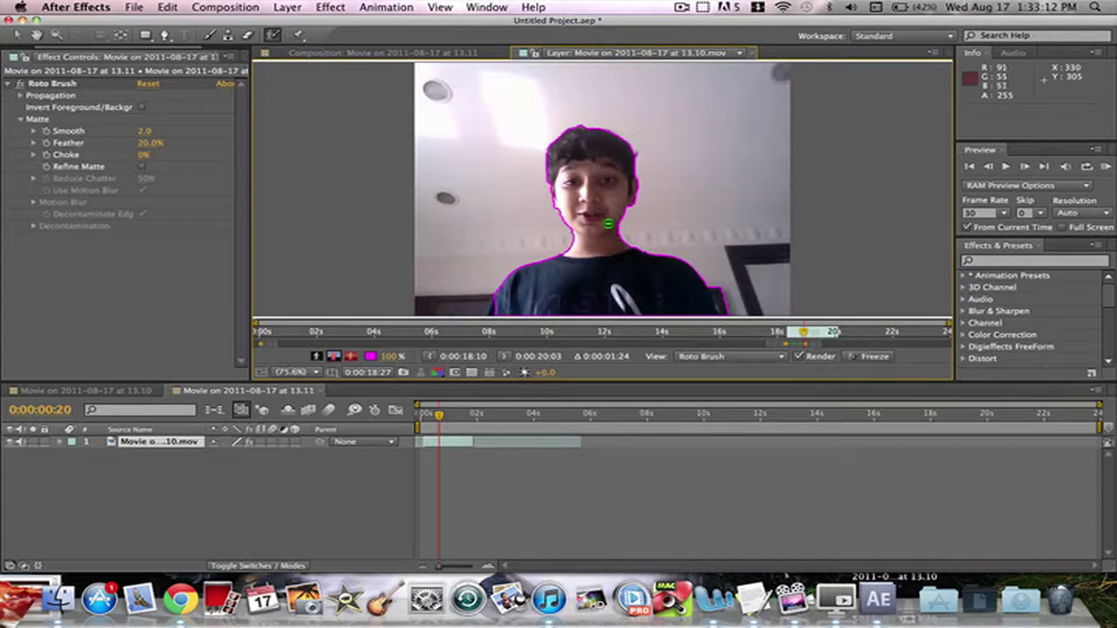
{"action": "key", "text": "Page_Down"}
{"action": "key", "text": "Page_Down"}
{"action": "key", "text": "Page_Down"}
{"action": "key", "text": "Page_Down"}
{"action": "key", "text": "Page_Down"}
{"action": "key", "text": "Page_Down"}
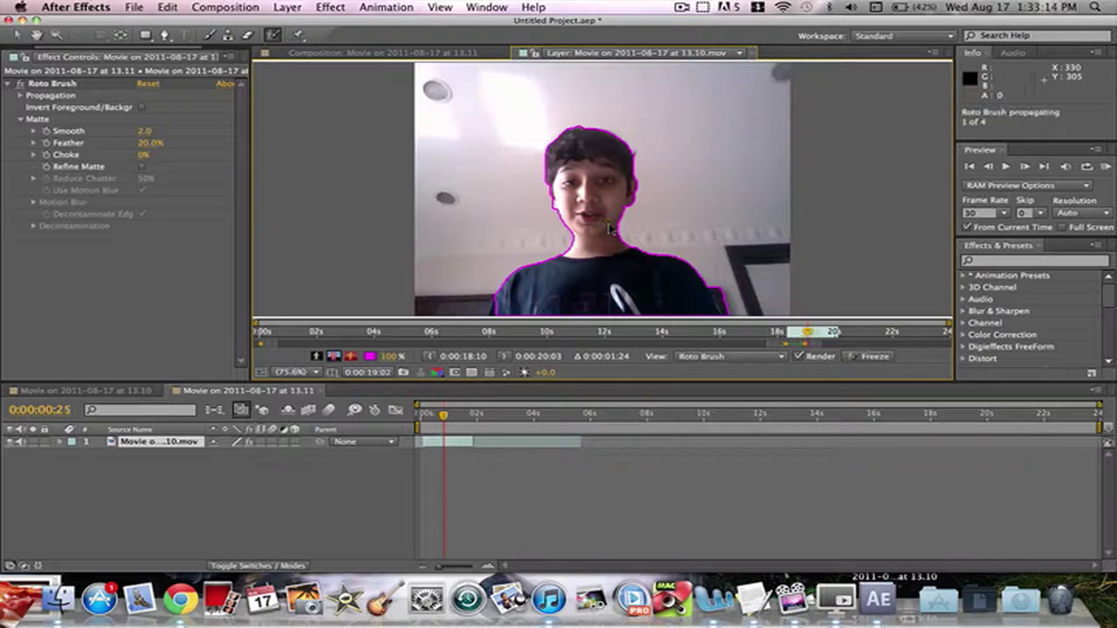
{"action": "key", "text": "Page_Down"}
{"action": "key", "text": "Page_Down"}
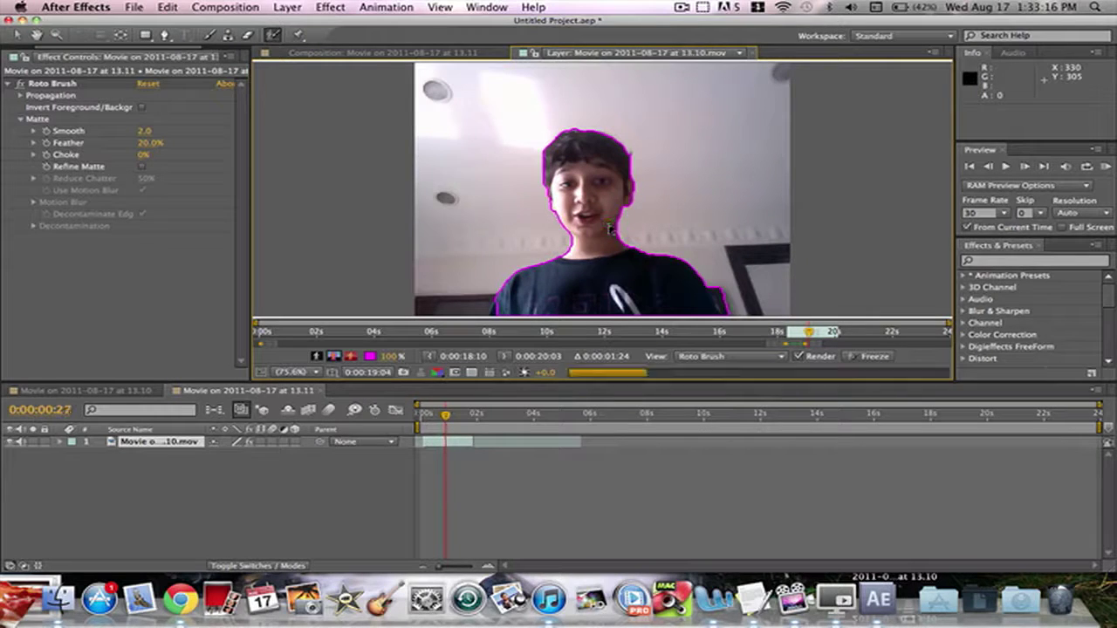
{"action": "key", "text": "Page_Down"}
{"action": "key", "text": "Page_Down"}
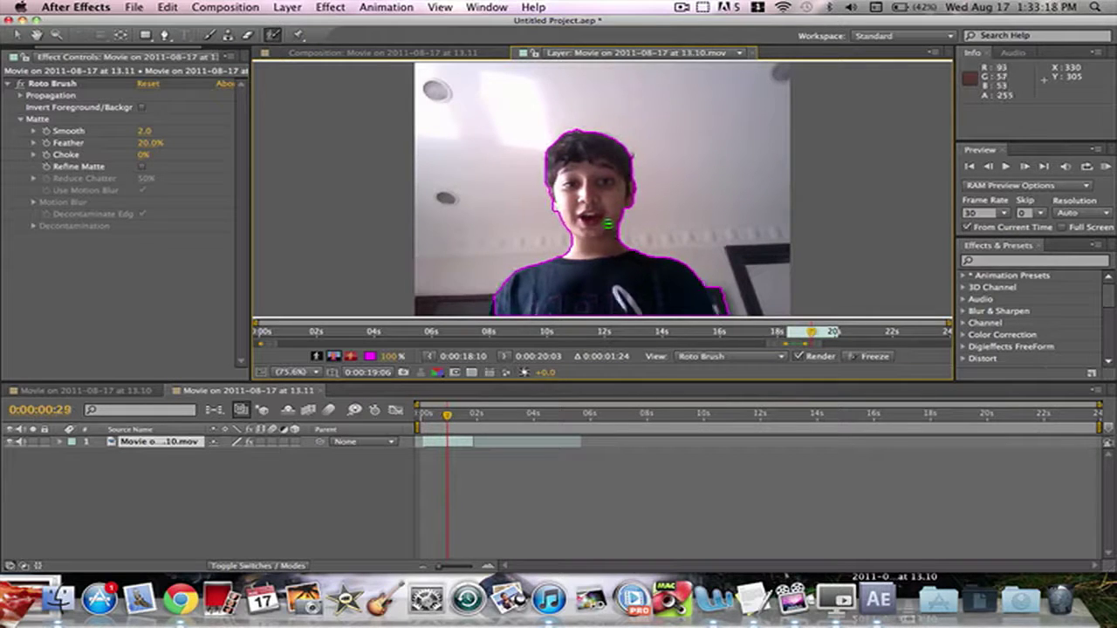
Propagate the matte to the end of the span, then slip the layer to the 22:01–23:24 footage.
{"action": "key", "text": "Page_Down"}
{"action": "key", "text": "Page_Down"}
{"action": "key", "text": "Page_Down"}
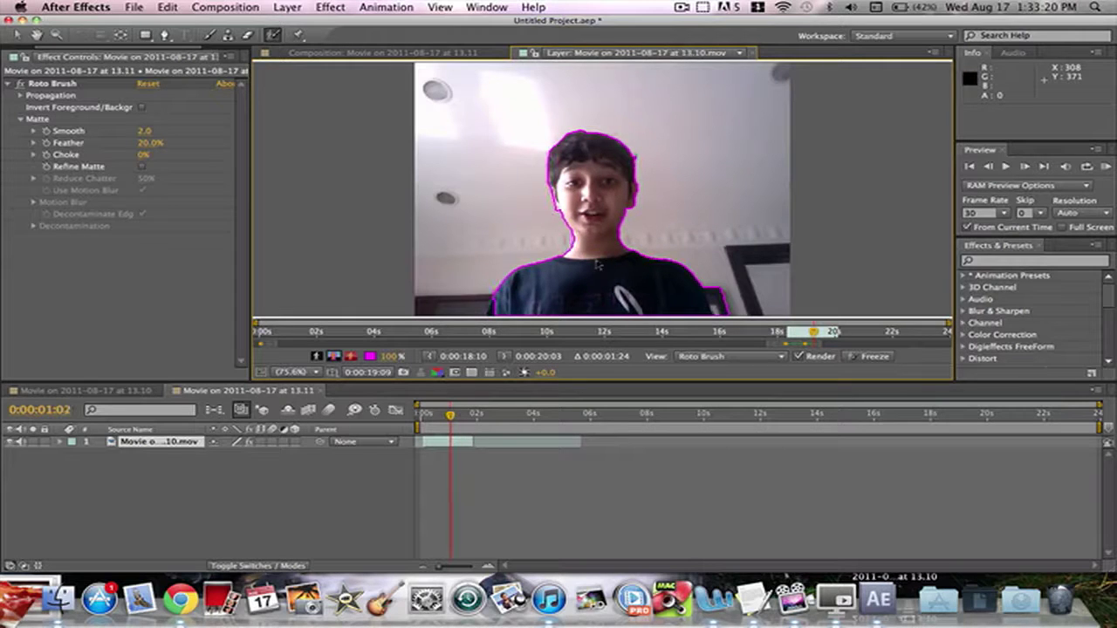
{"action": "key", "text": "Page_Down"}
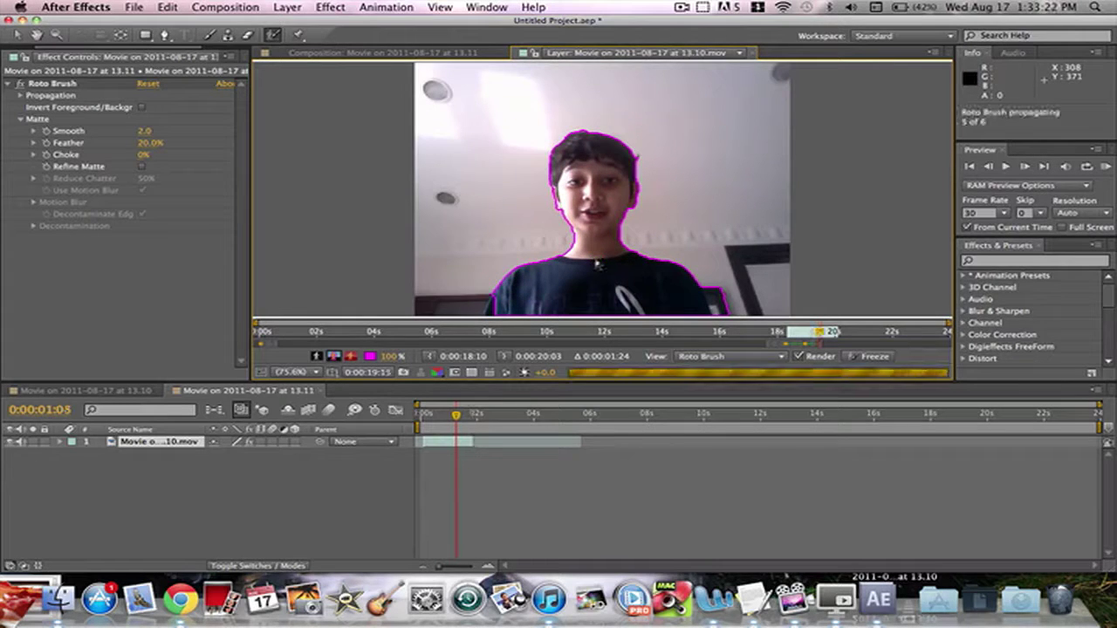
{"action": "key", "text": "Page_Down"}
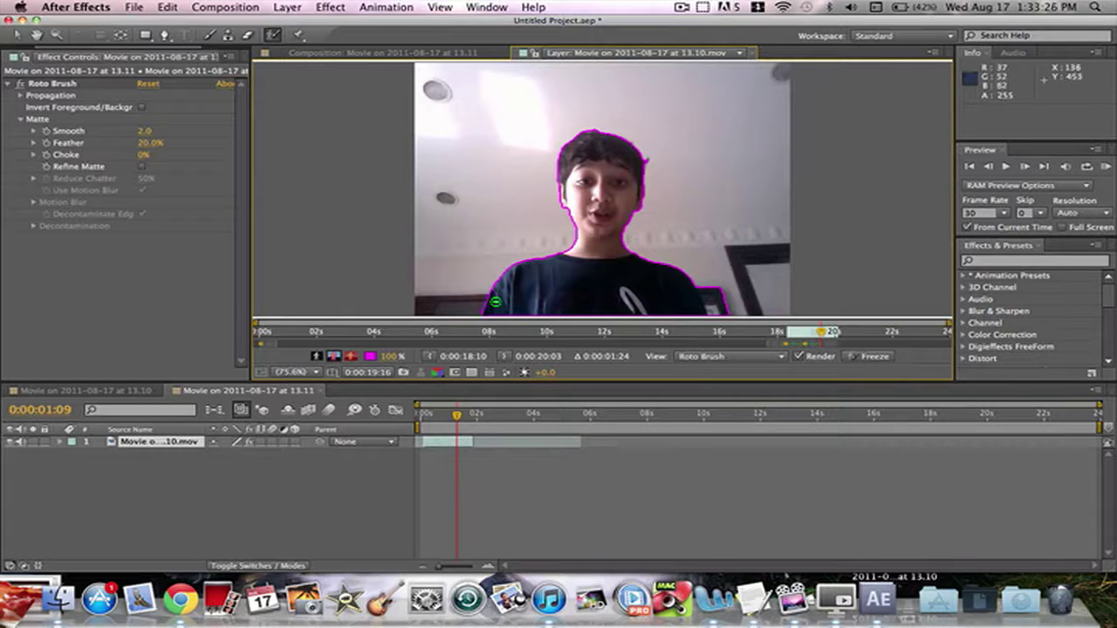
{"action": "key", "text": "Page_Down"}
{"action": "key", "text": "Page_Down"}
{"action": "key", "text": "Page_Down"}
{"action": "key", "text": "Page_Down"}
{"action": "key", "text": "Page_Down"}
{"action": "key", "text": "Page_Down"}
{"action": "key", "text": "Page_Down"}
{"action": "key", "text": "Page_Down"}
{"action": "key", "text": "Page_Down"}
{"action": "key", "text": "Page_Down"}
{"action": "key", "text": "Page_Down"}
{"action": "key", "text": "Page_Down"}
{"action": "key", "text": "Page_Down"}
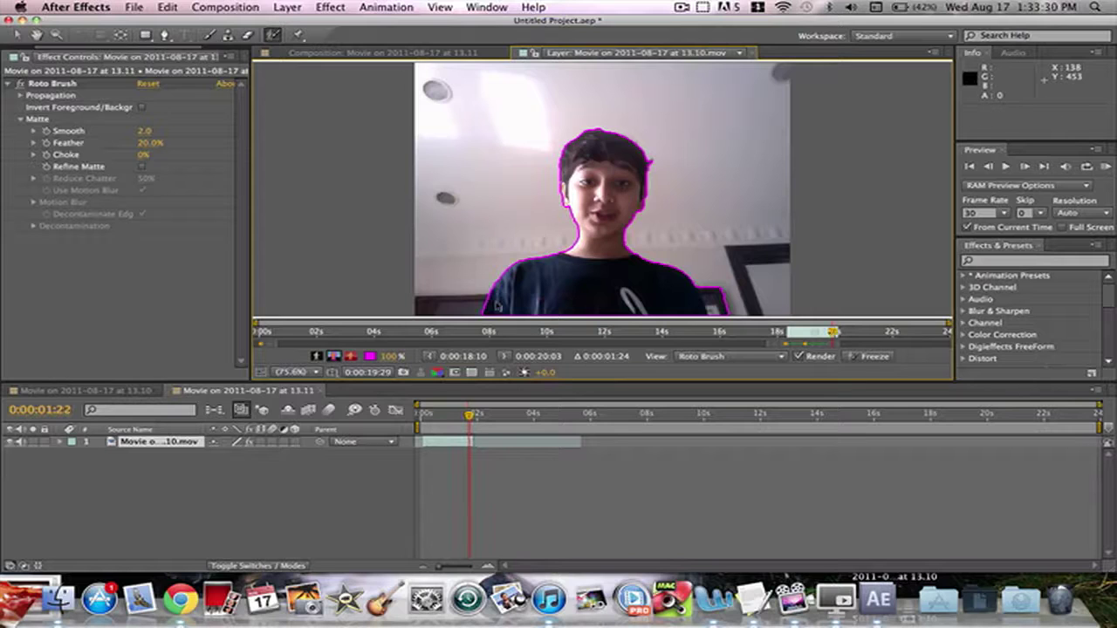
{"action": "key", "text": "Page_Down"}
{"action": "left_click_drag", "start_coordinate": [578, 441], "coordinate": [474, 443]}
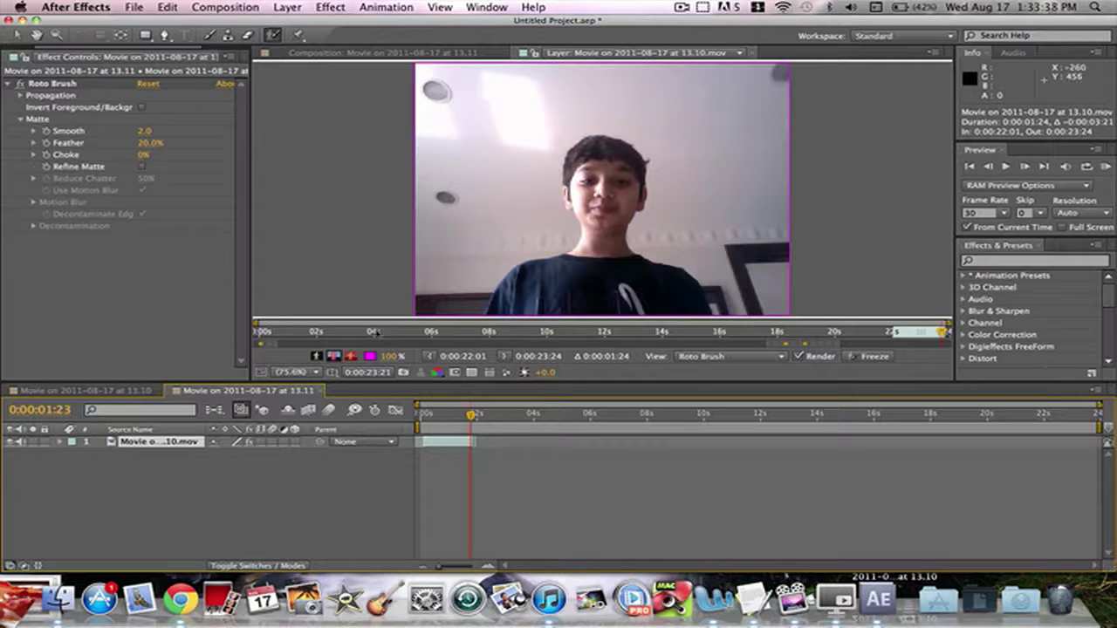
Move the current time to 0:00:00:21 and go back to the webcam layer view.
{"action": "left_click", "coordinate": [385, 53]}
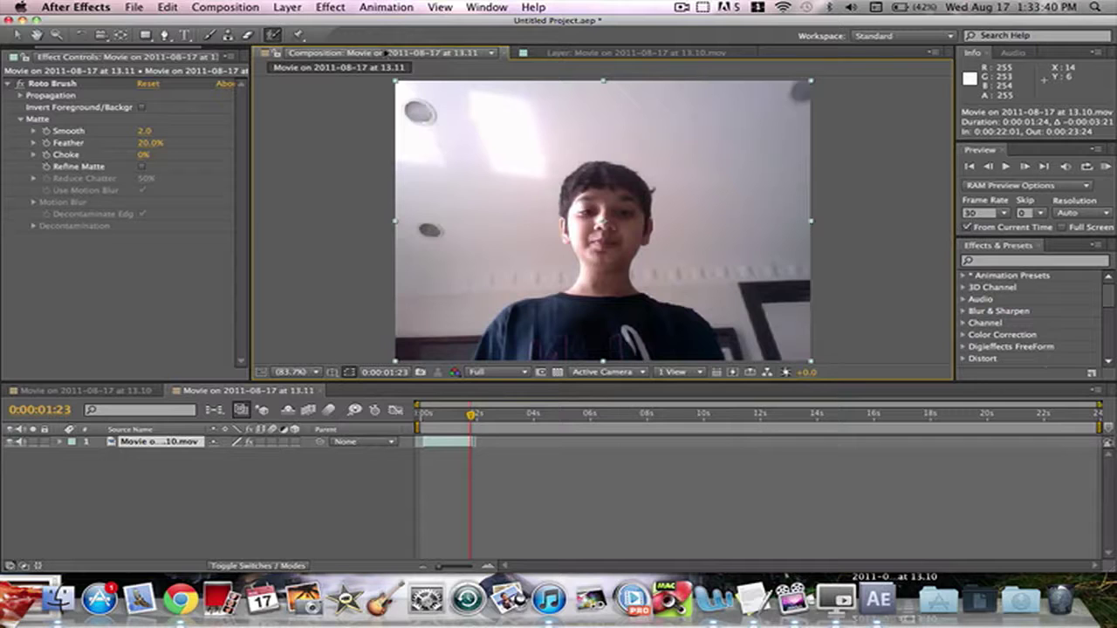
{"action": "left_click", "coordinate": [440, 414]}
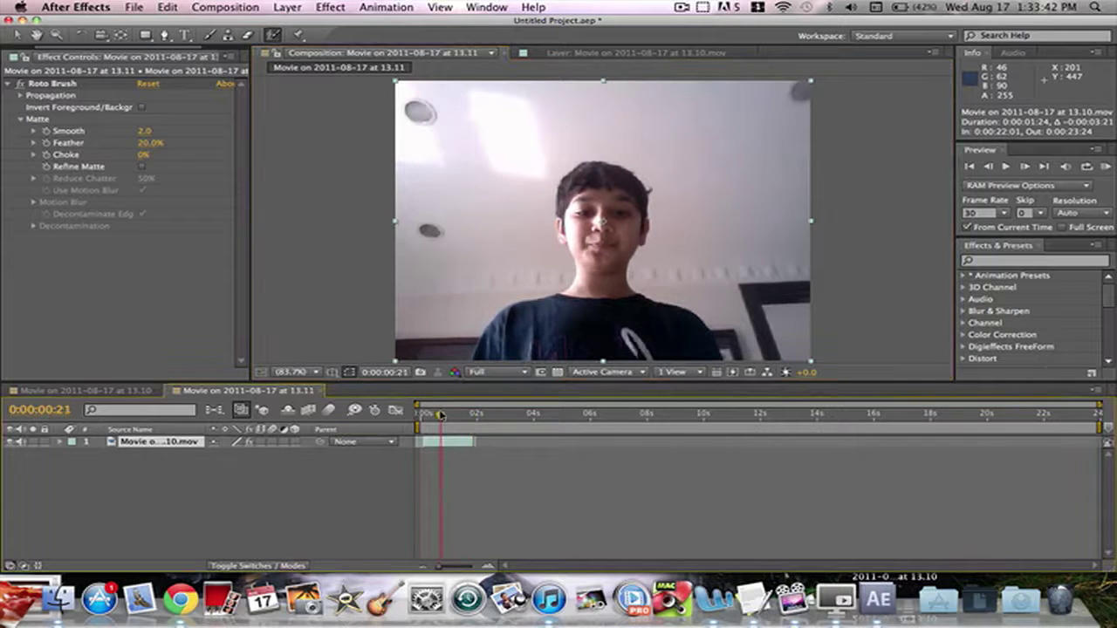
{"action": "left_click", "coordinate": [571, 53]}
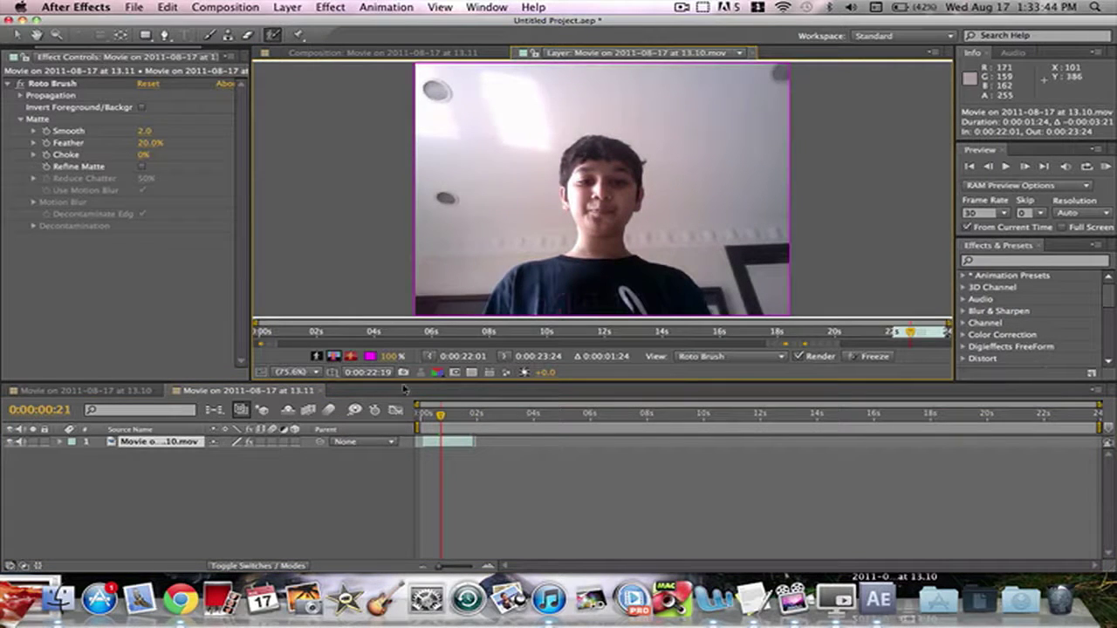
Repaint the boy from forehead to shirt as foreground, propagate a frame each way, and view the composition.
{"action": "mouse_move", "coordinate": [602, 199]}
{"action": "left_mouse_down"}
{"action": "mouse_move", "coordinate": [604, 179]}
{"action": "mouse_move", "coordinate": [553, 288]}
{"action": "mouse_move", "coordinate": [641, 281]}
{"action": "left_mouse_up"}
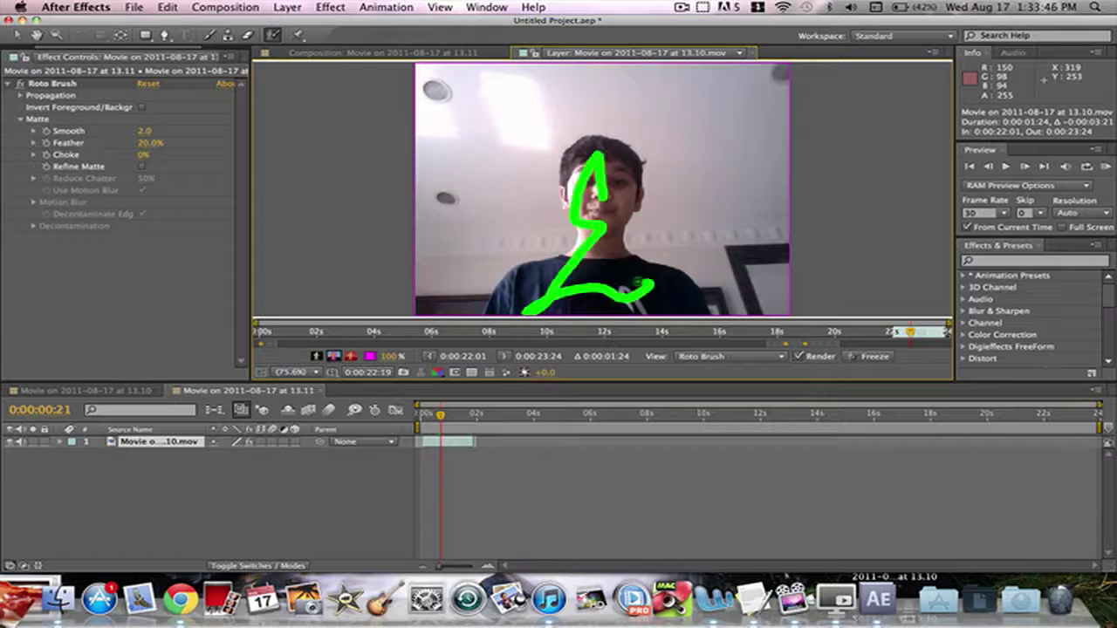
{"action": "key", "text": "super+z"}
{"action": "mouse_move", "coordinate": [610, 166]}
{"action": "left_mouse_down"}
{"action": "mouse_move", "coordinate": [602, 224]}
{"action": "mouse_move", "coordinate": [517, 305]}
{"action": "left_mouse_up"}
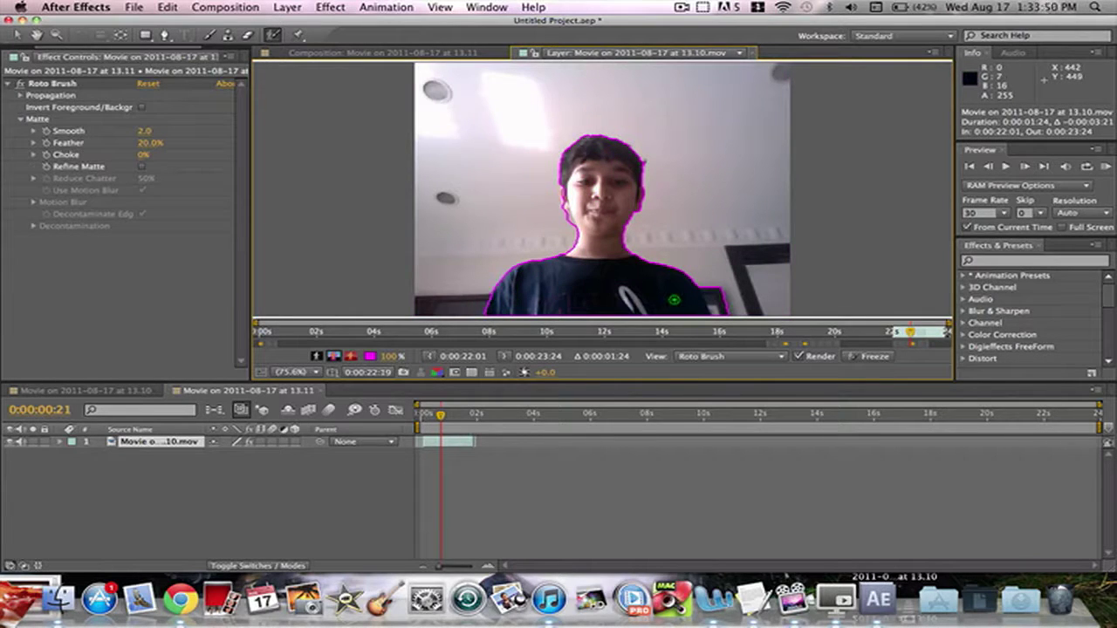
{"action": "key", "text": "Page_Down"}
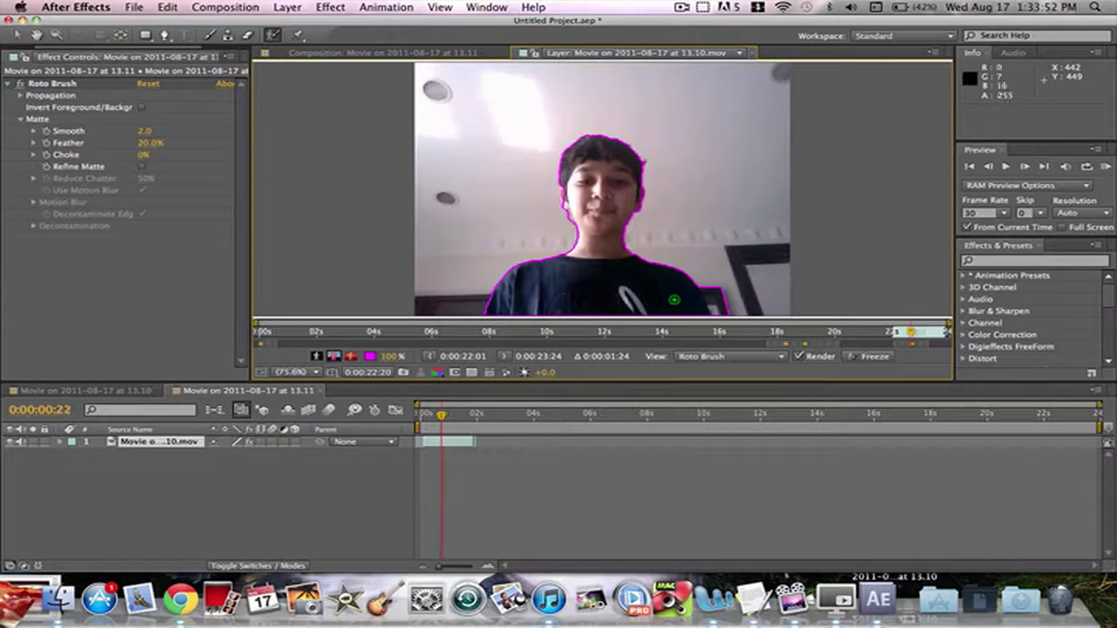
{"action": "key", "text": "Page_Up"}
{"action": "key", "text": "Page_Up"}
{"action": "key", "text": "Page_Up"}
{"action": "key", "text": "Page_Up"}
{"action": "key", "text": "Page_Up"}
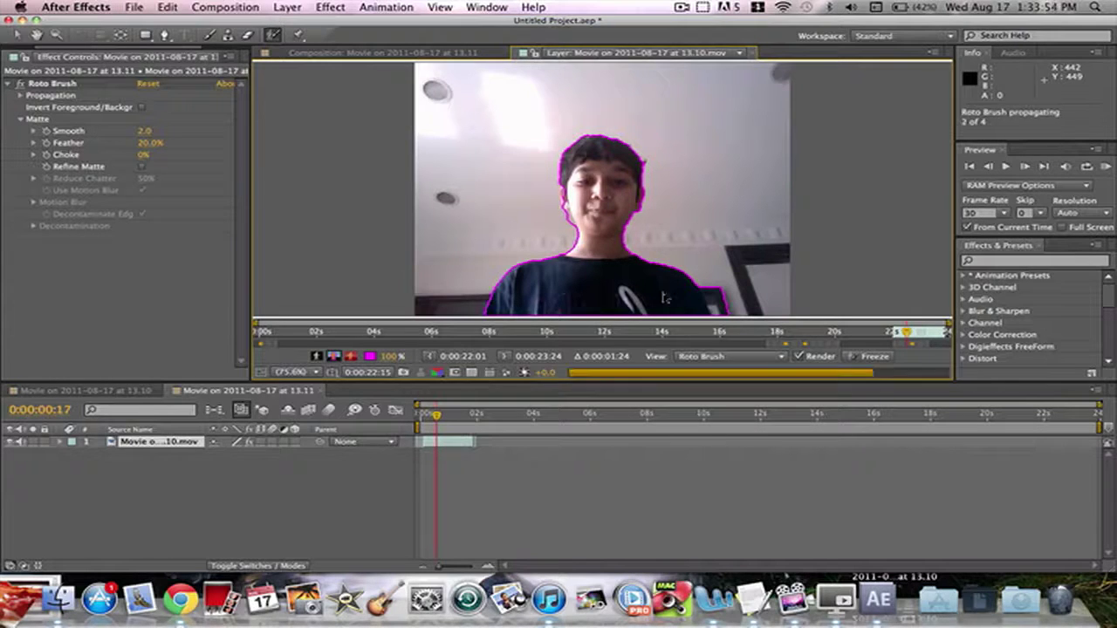
{"action": "left_click", "coordinate": [441, 53]}
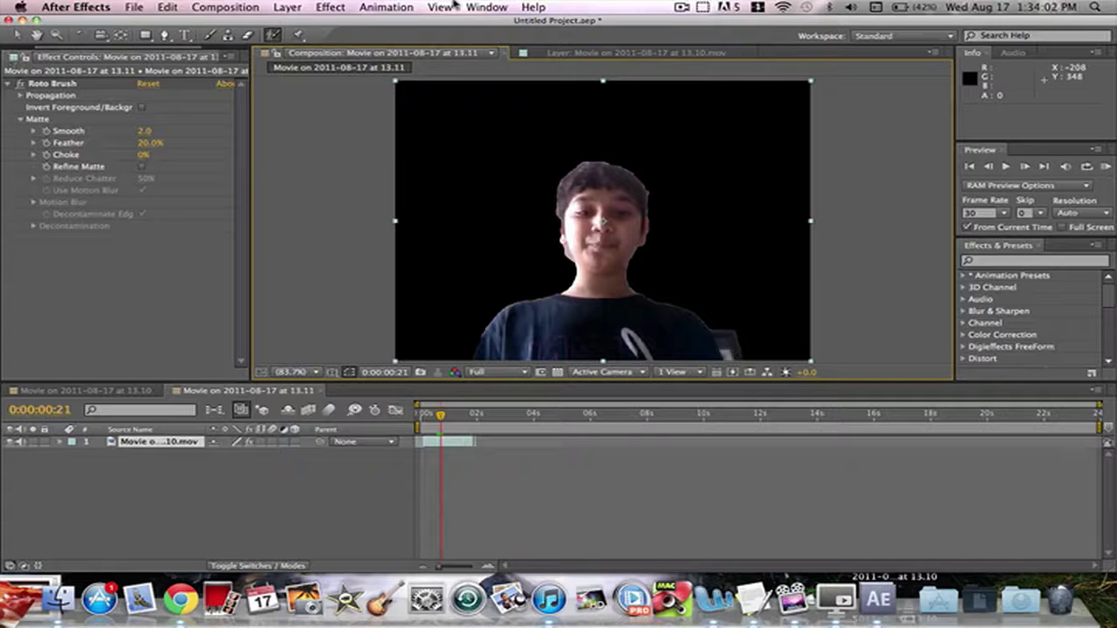
Search Help for 'reset' and reset the Standard workspace, confirming with Yes.
{"action": "left_click", "coordinate": [534, 7]}
{"action": "key", "text": "BackSpace"}
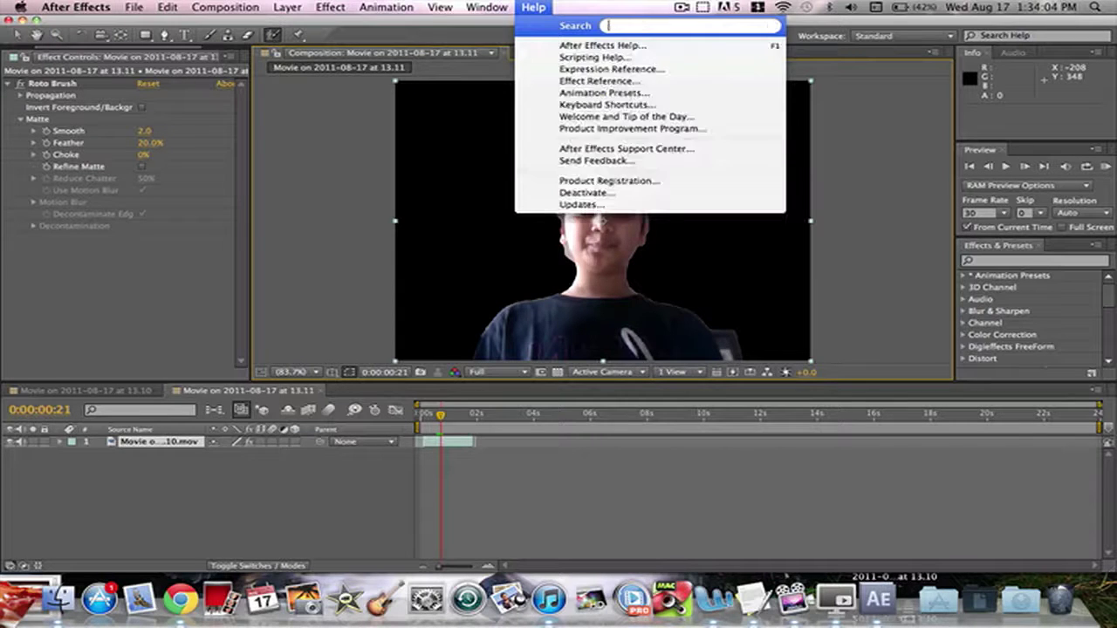
{"action": "type", "text": "reset"}
{"action": "key", "text": "Down"}
{"action": "key", "text": "Down"}
{"action": "key", "text": "Down"}
{"action": "key", "text": "Down"}
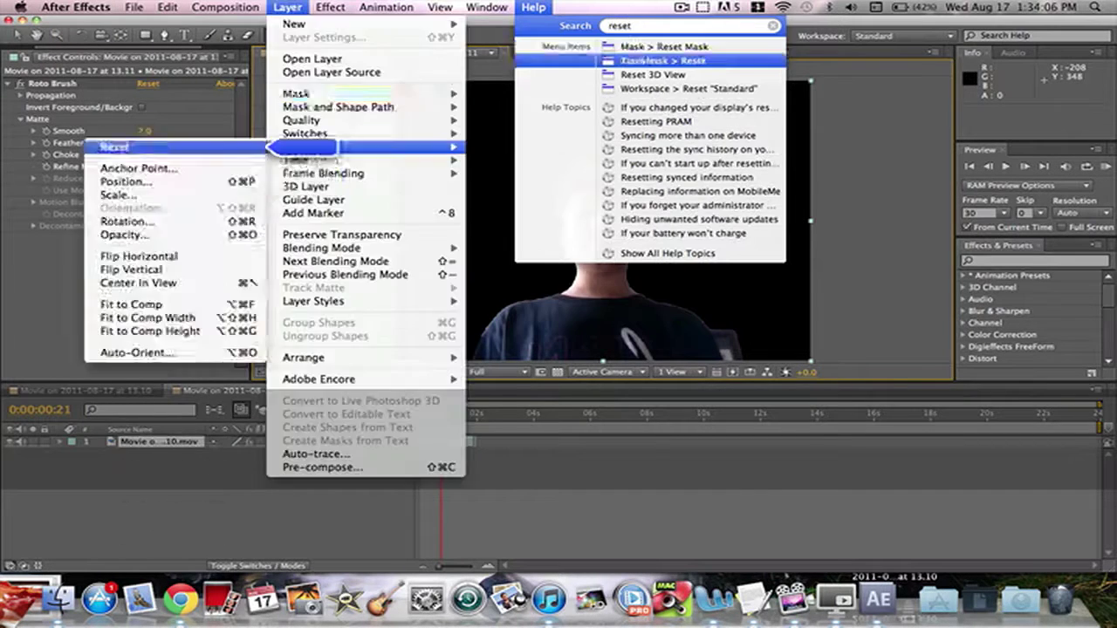
{"action": "key", "text": "Return"}
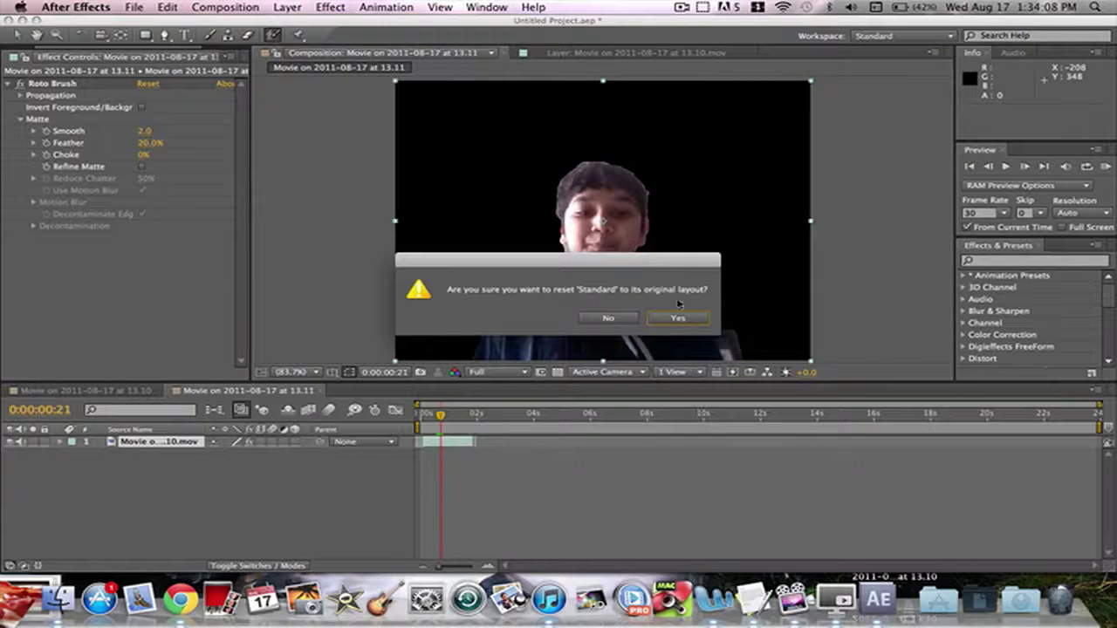
{"action": "left_click", "coordinate": [679, 316]}
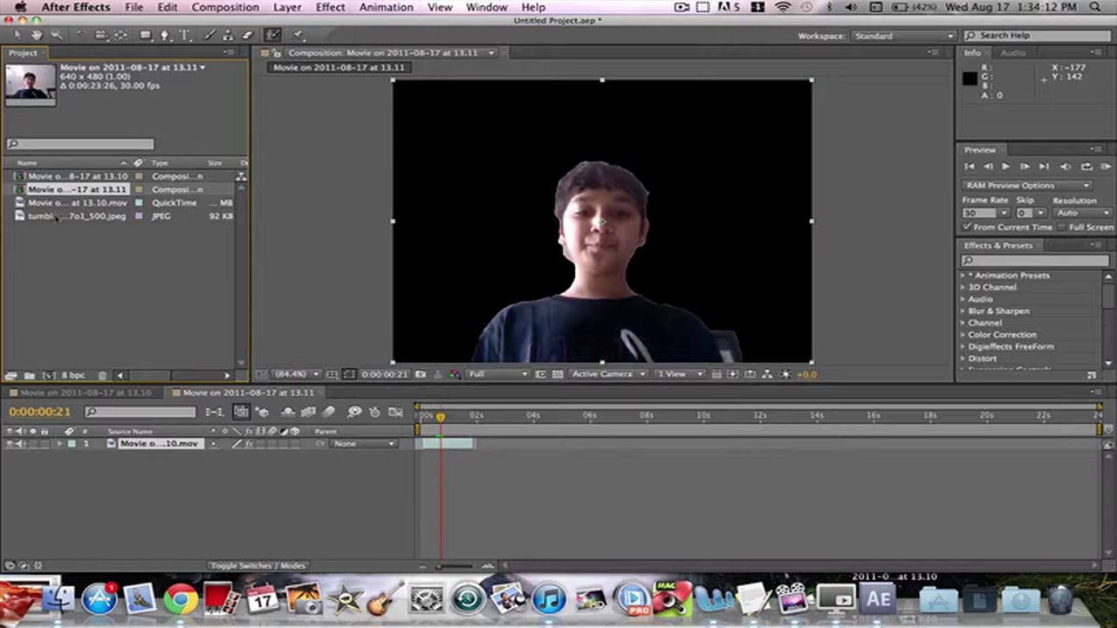
Add the tumblr bacon JPEG beneath the movie layer and scale it to about 130%.
{"action": "left_click_drag", "start_coordinate": [56, 218], "coordinate": [166, 476]}
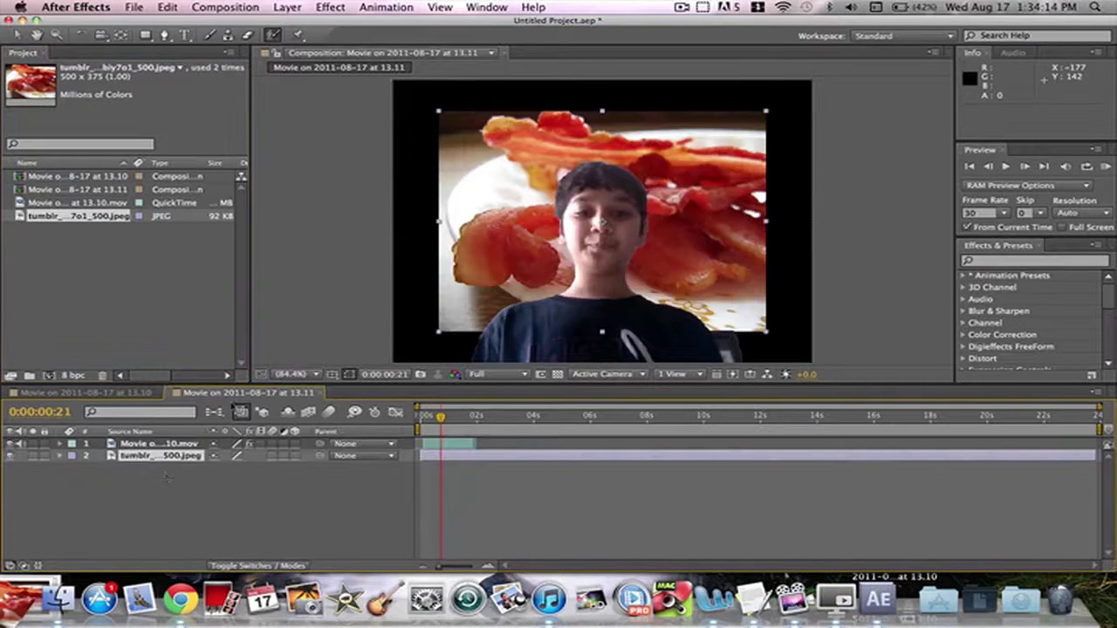
{"action": "left_click_drag", "start_coordinate": [440, 332], "coordinate": [390, 366]}
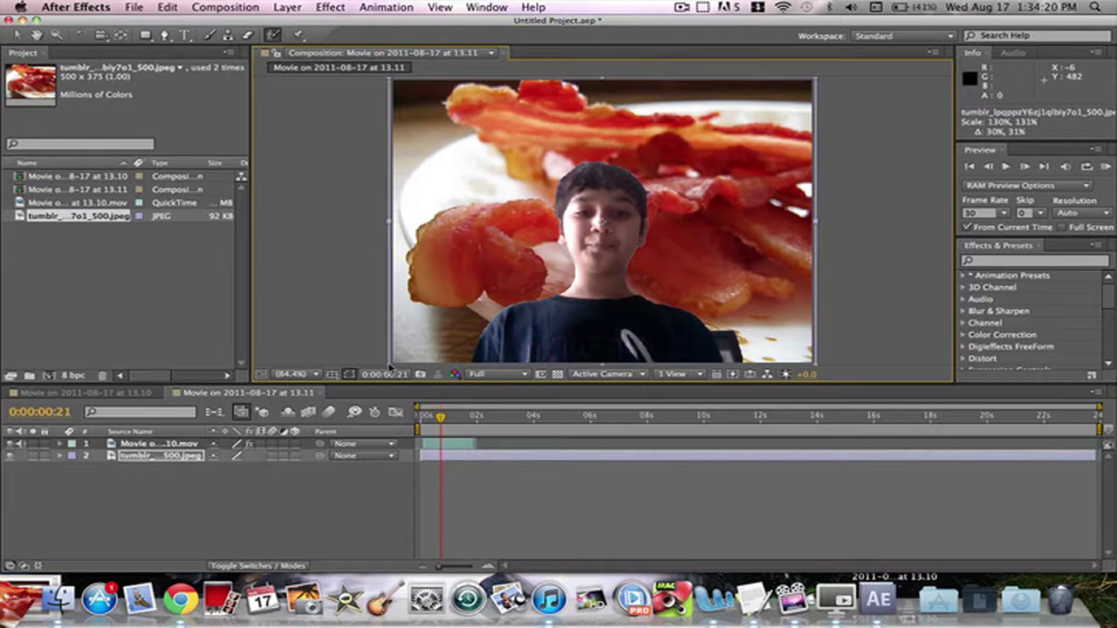